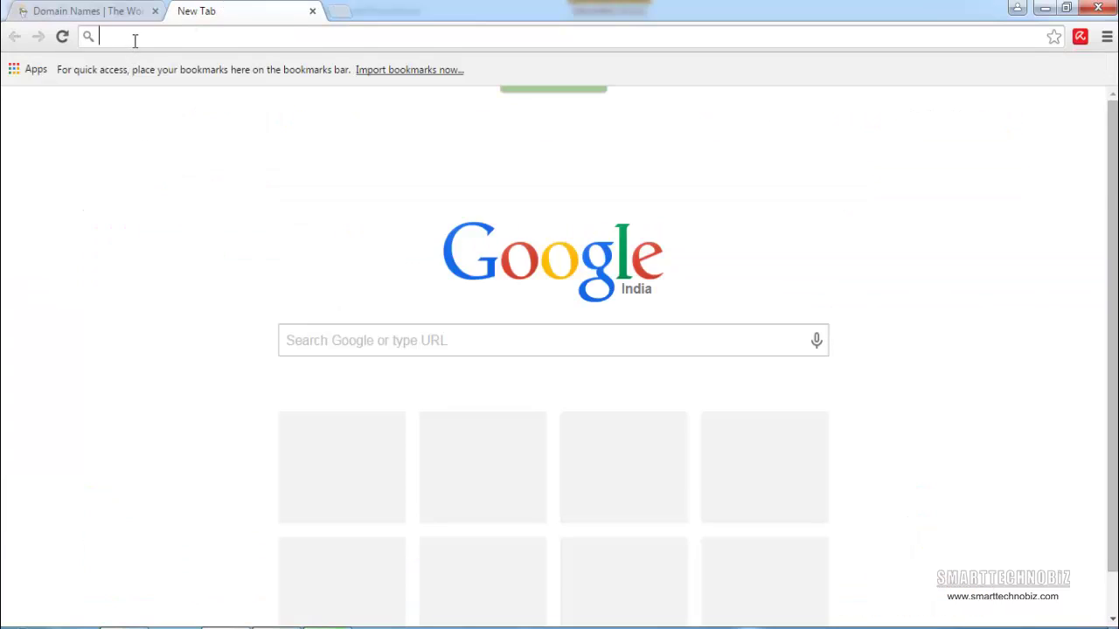
# Search Google for hostgator and open the HostGator India website from the results.
pyautogui.write('ho')
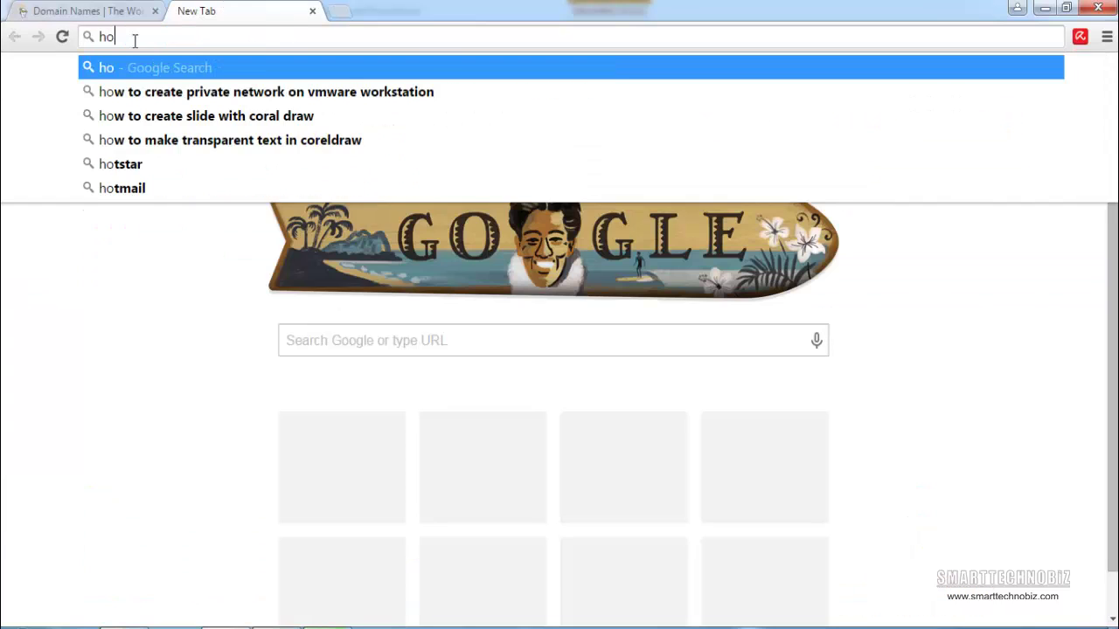
pyautogui.write('stgator')
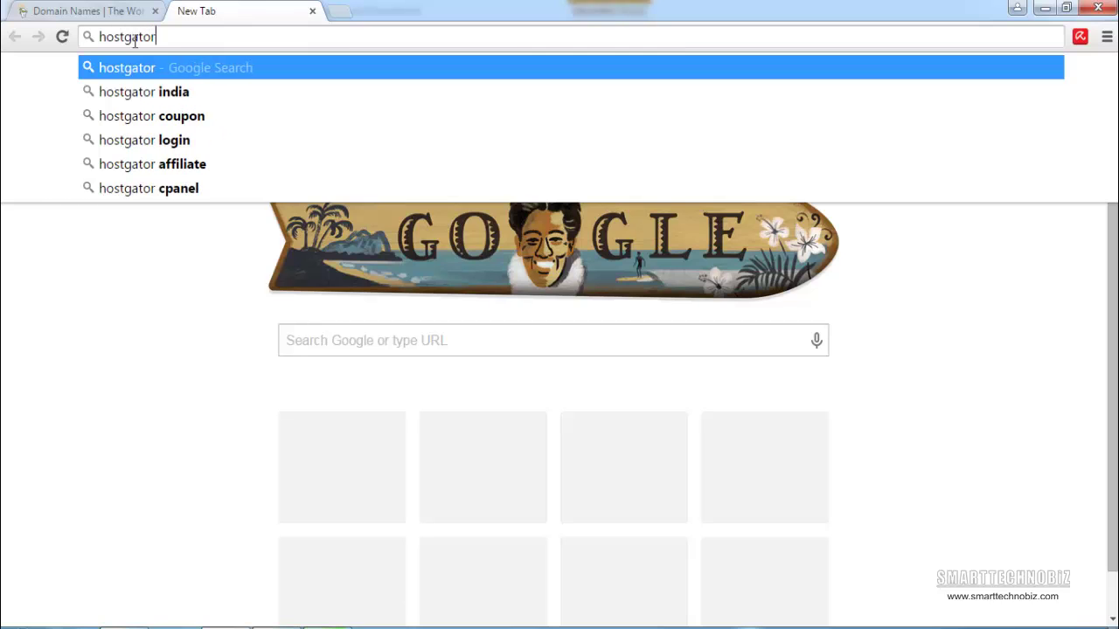
pyautogui.press('Return')
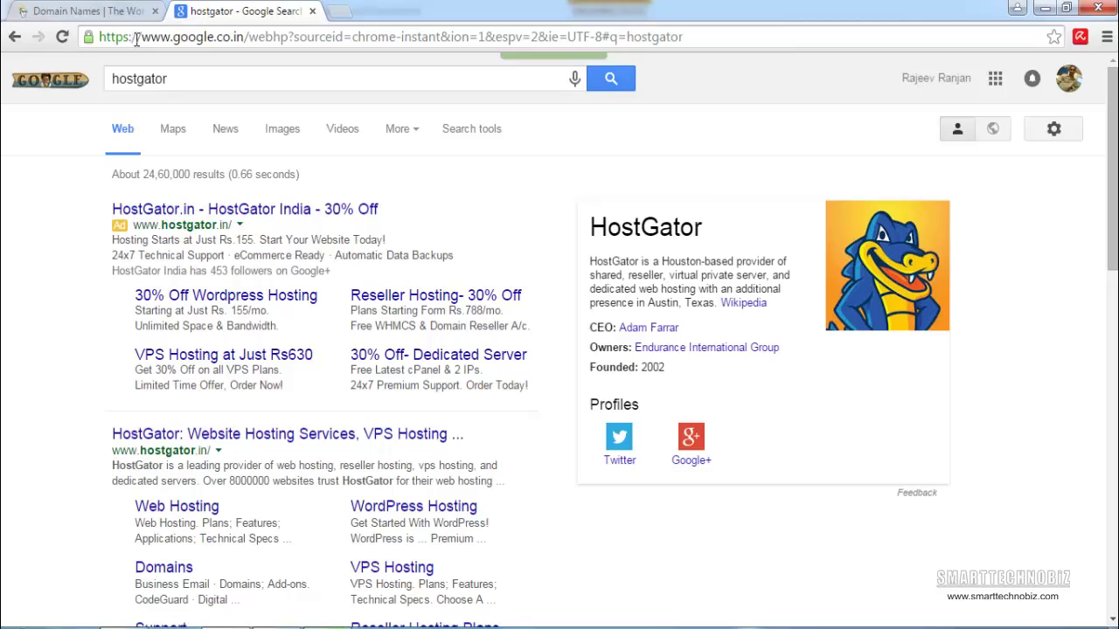
pyautogui.click(162, 436)
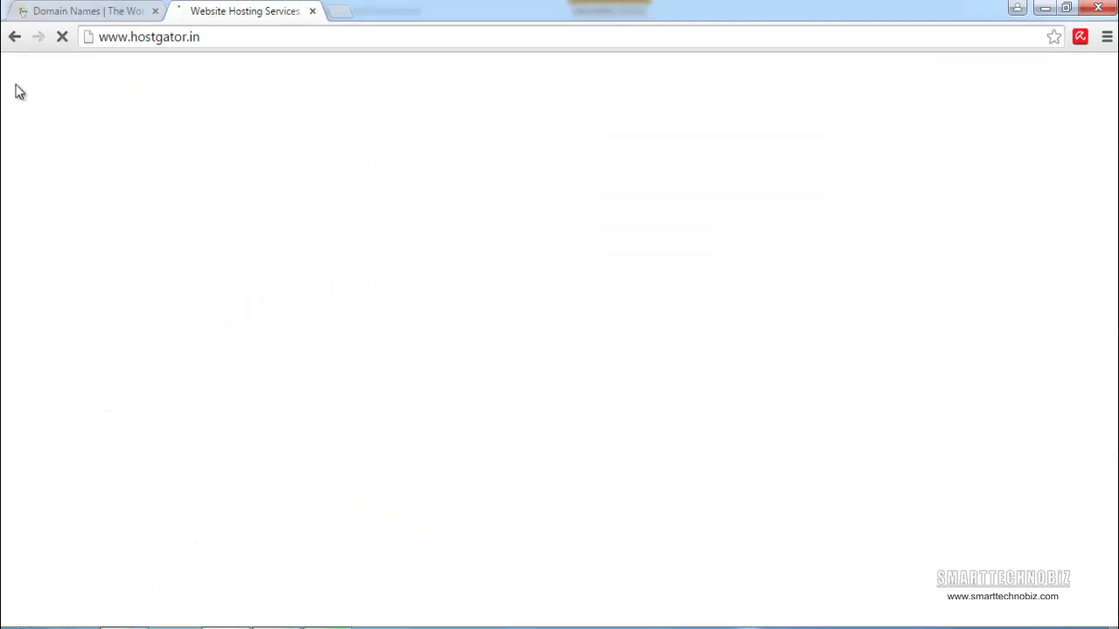
# Look at the GoDaddy and HostGator home pages alternately and return to the GoDaddy site.
pyautogui.click(56, 19)
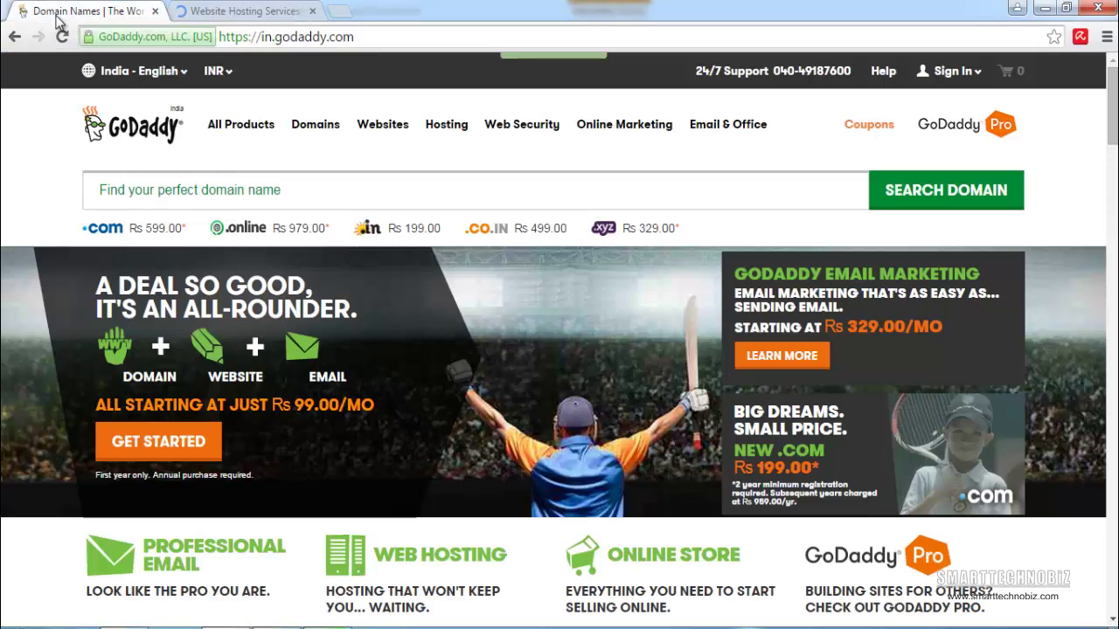
pyautogui.click(245, 13)
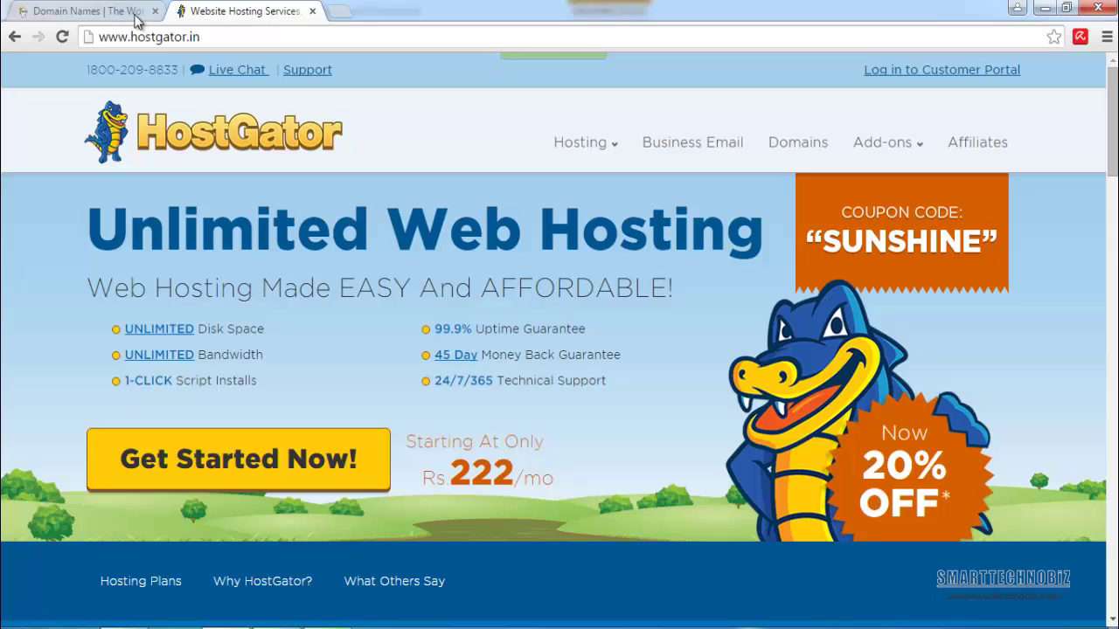
pyautogui.click(99, 17)
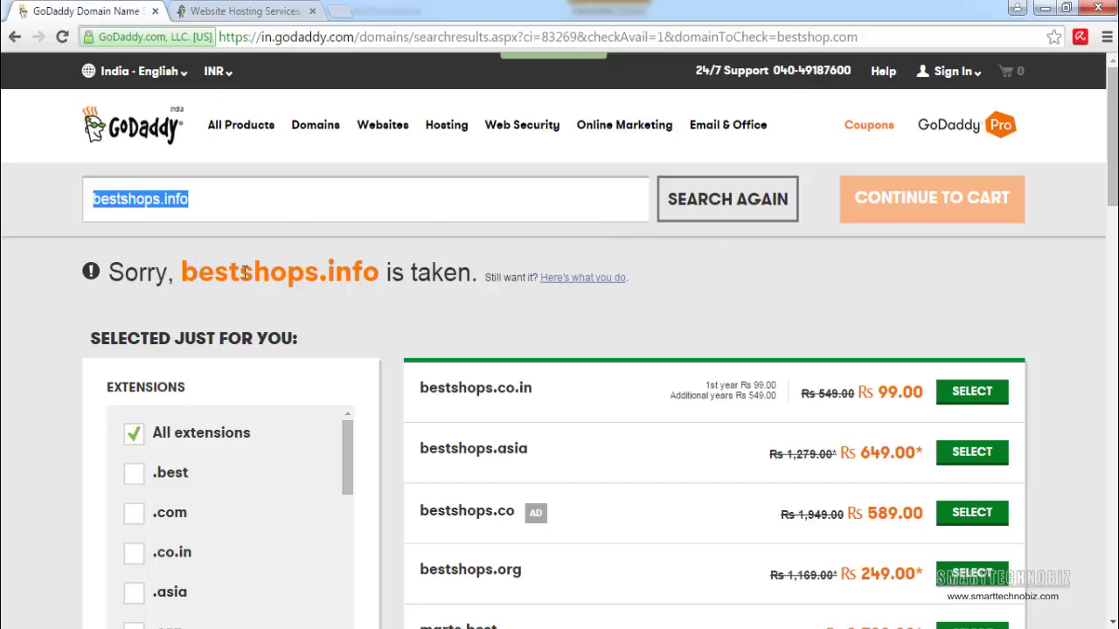
# Clear the domain name bestshops.info from GoDaddy's domain search field.
pyautogui.click(280, 207)
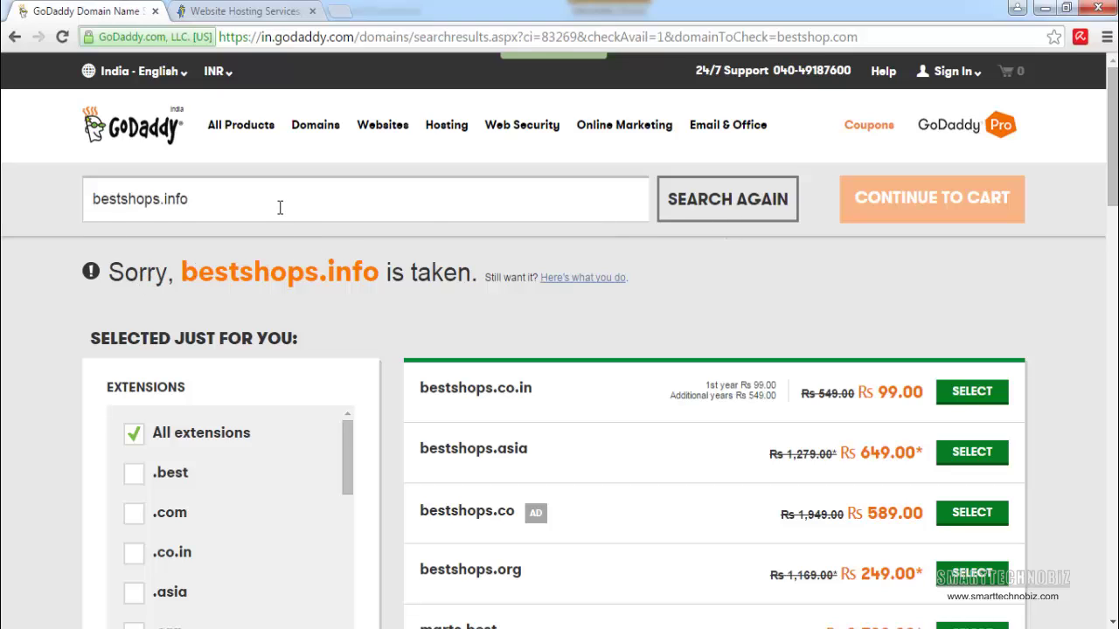
pyautogui.press('BackSpace')
pyautogui.press('BackSpace')
pyautogui.press('BackSpace')
pyautogui.press('BackSpace')
pyautogui.press('BackSpace')
pyautogui.press('BackSpace')
pyautogui.press('BackSpace')
pyautogui.press('BackSpace')
pyautogui.press('BackSpace')
pyautogui.press('BackSpace')
pyautogui.press('BackSpace')
pyautogui.press('BackSpace')
pyautogui.press('BackSpace')
pyautogui.press('BackSpace')
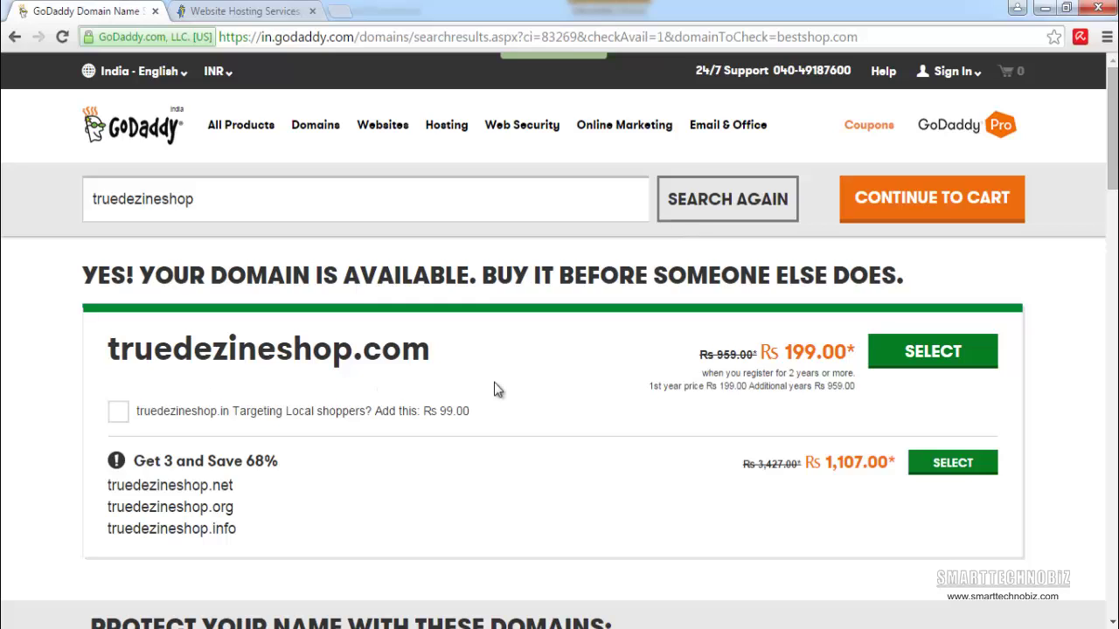
# Select the domain truedezineshop.com and continue to its order options.
pyautogui.click(913, 353)
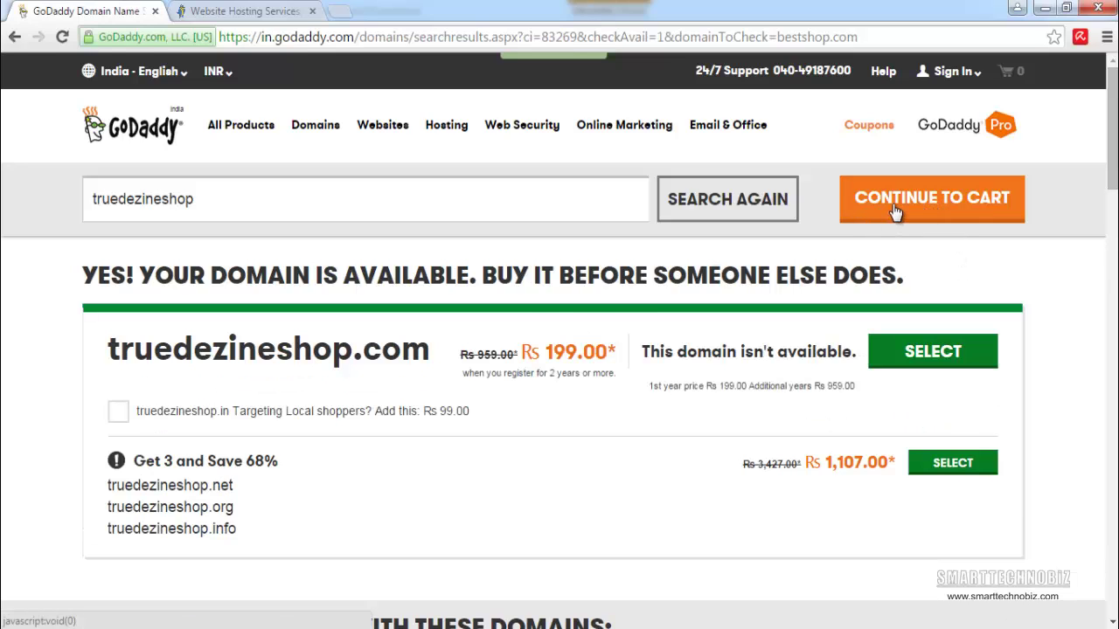
pyautogui.click(895, 210)
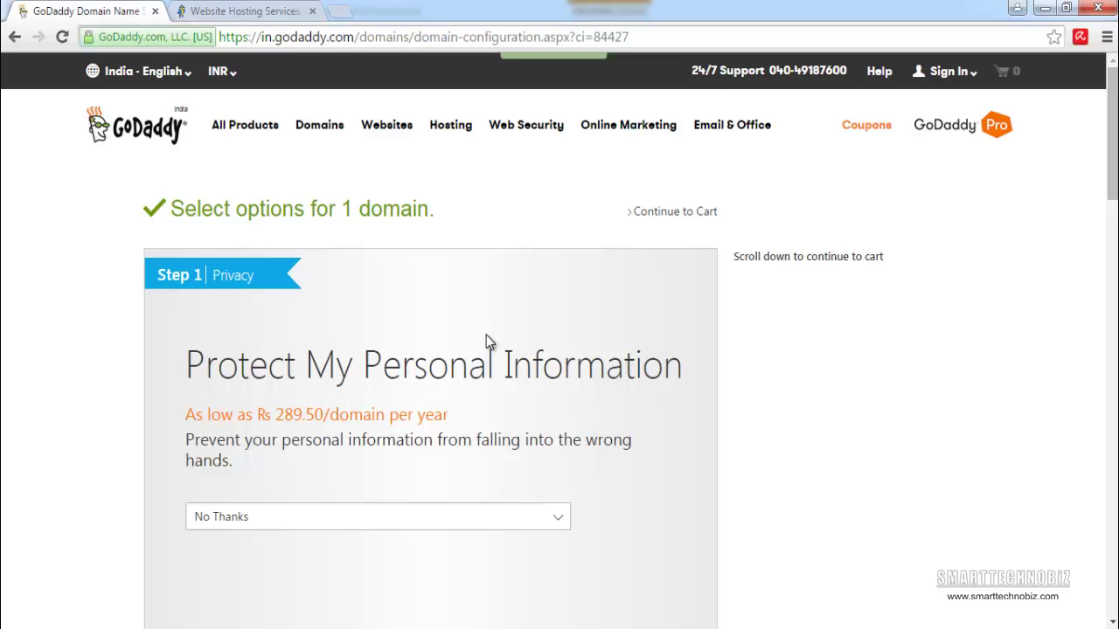
# Choose No Thanks for protecting personal information in the privacy options of the domain order.
pyautogui.scroll(-3, 449, 377)
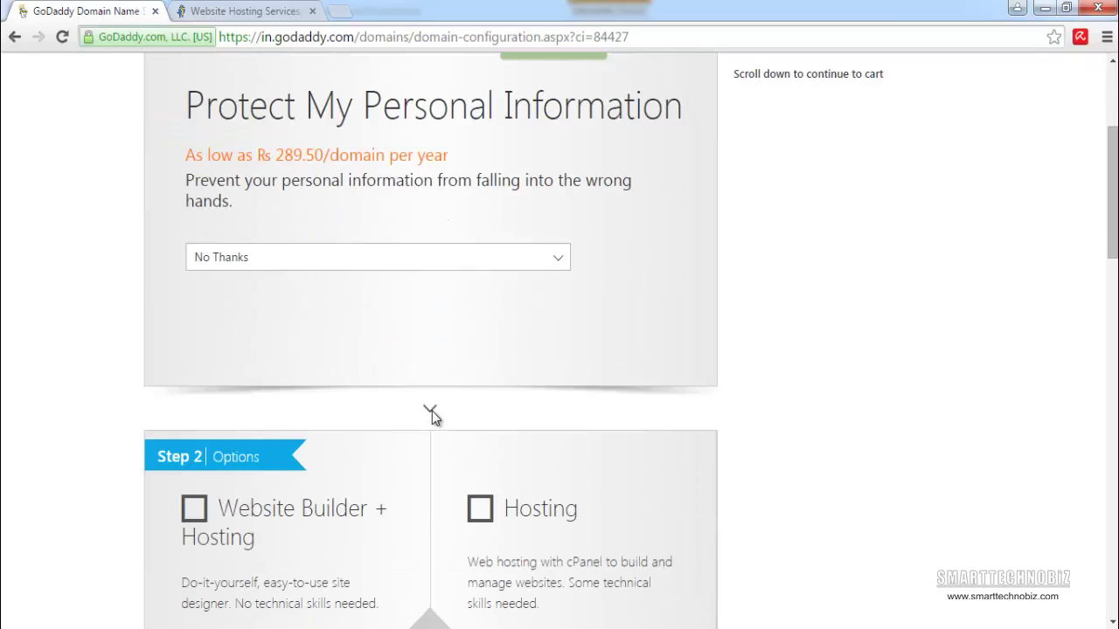
pyautogui.scroll(2, 431, 417)
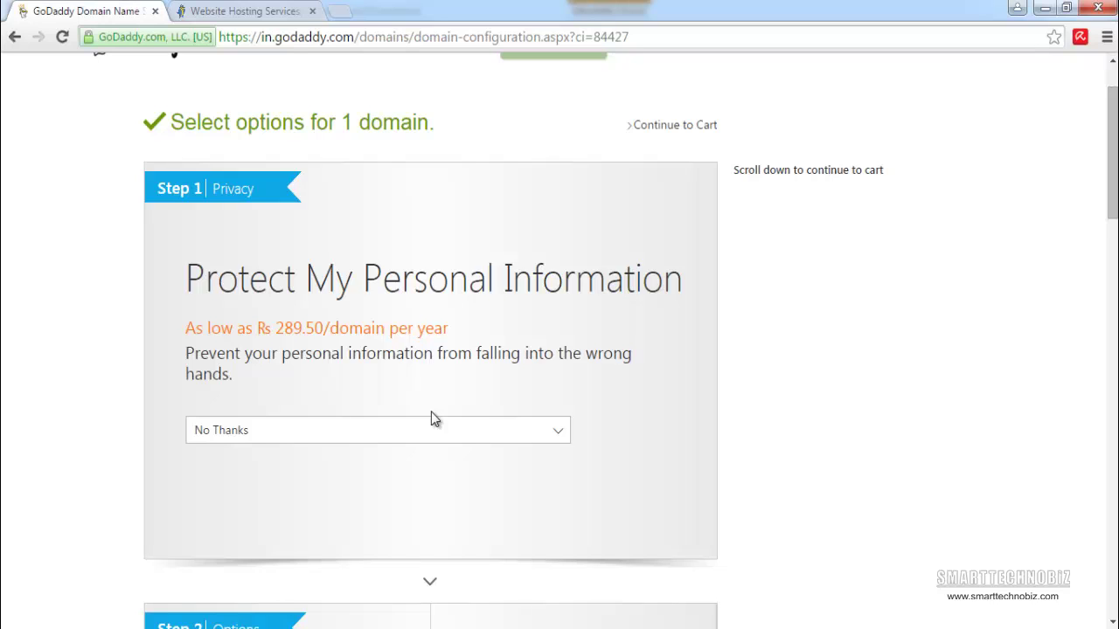
pyautogui.click(555, 436)
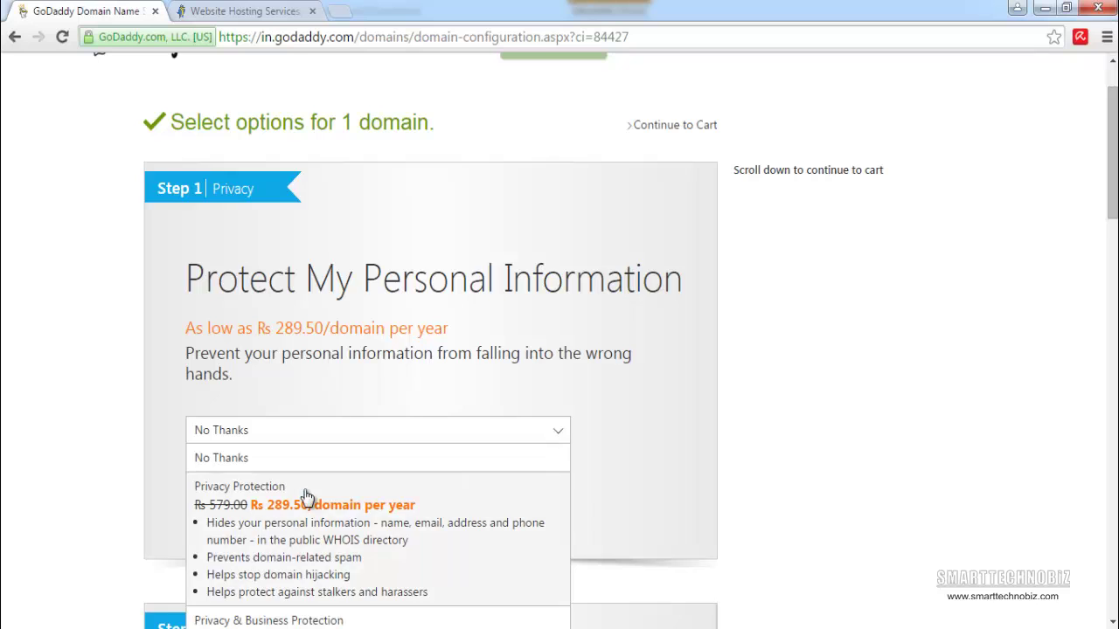
pyautogui.click(268, 459)
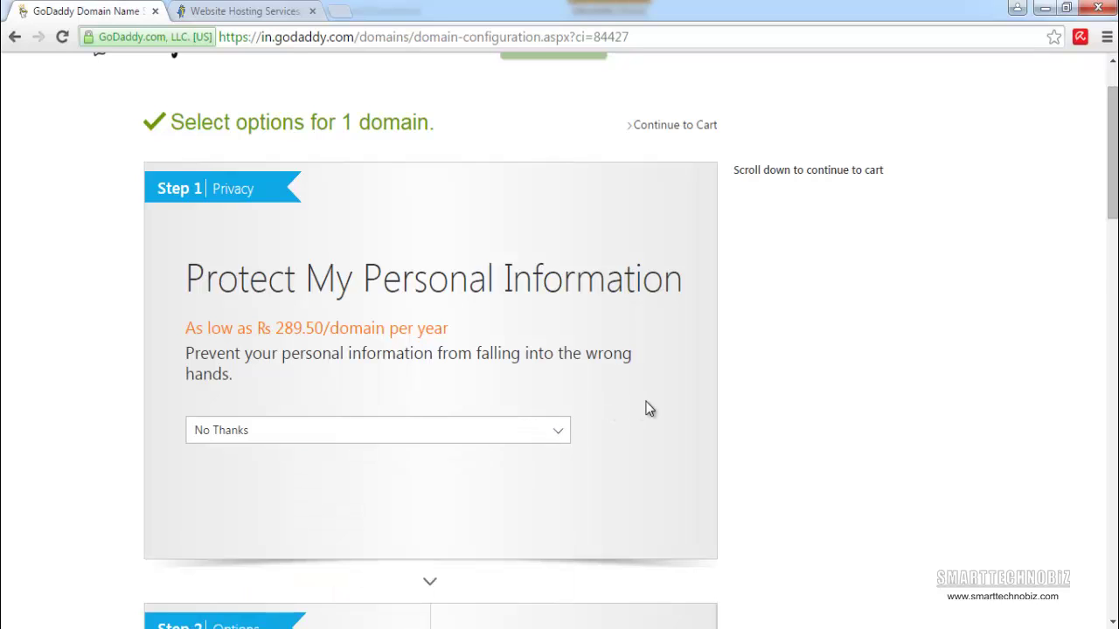
pyautogui.scroll(-3, 649, 409)
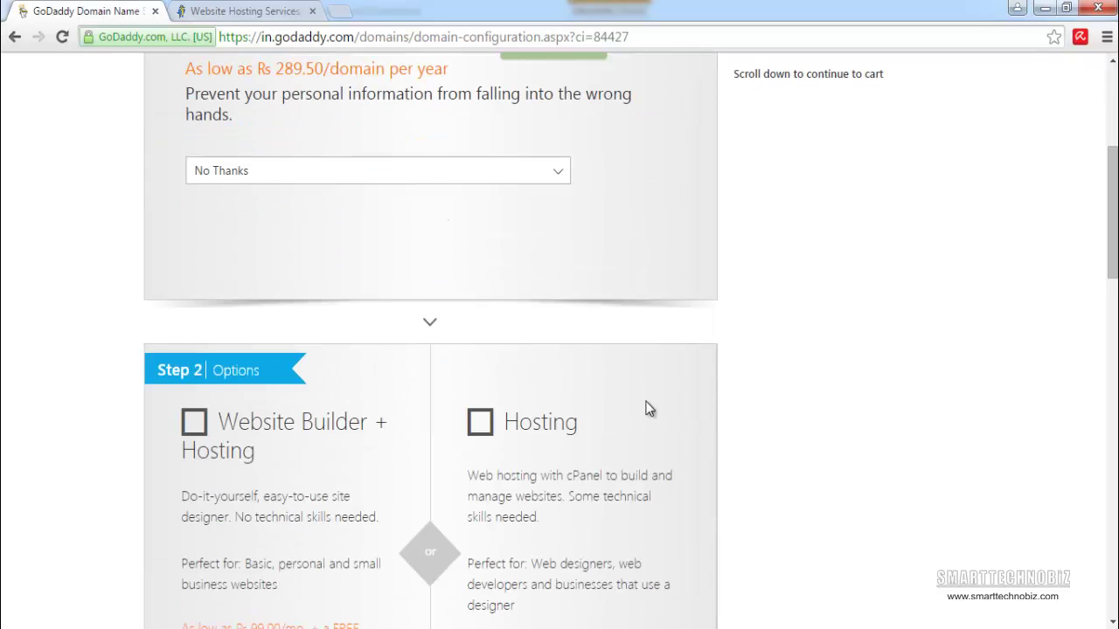
pyautogui.scroll(4, 650, 409)
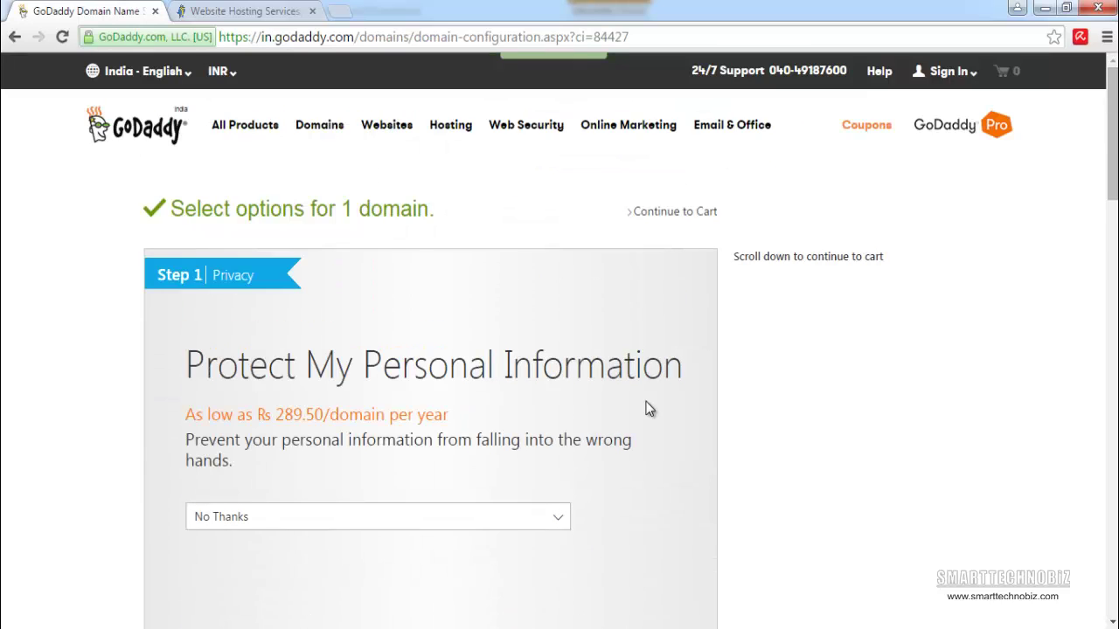
# Add the Hosting option, the one without Website Builder, to the domain order.
pyautogui.scroll(-5, 647, 407)
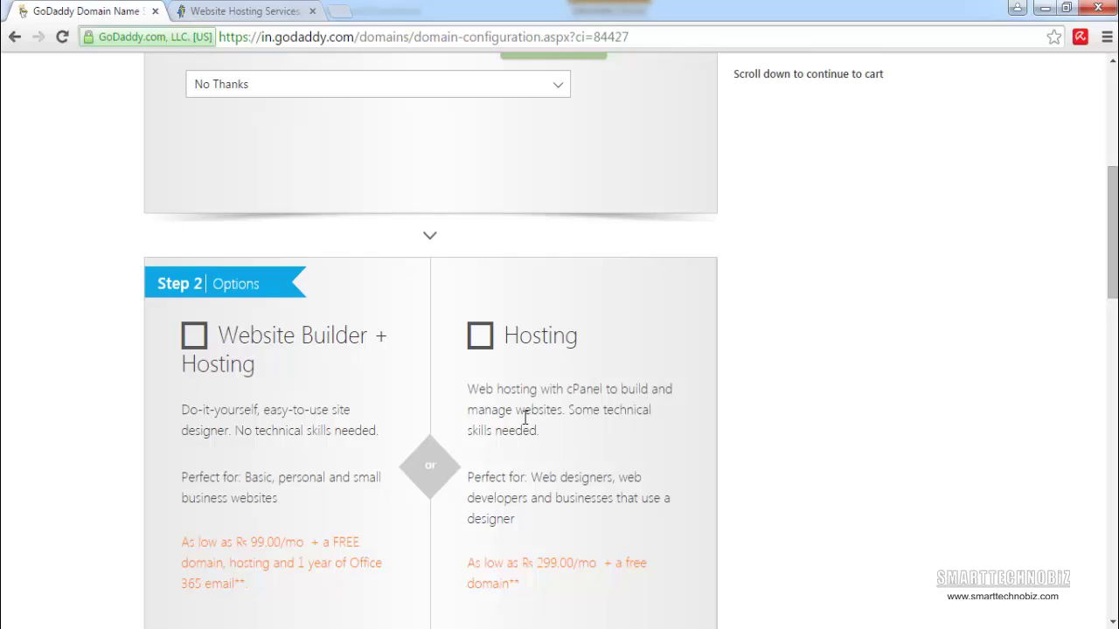
pyautogui.scroll(-3, 524, 418)
pyautogui.scroll(1, 498, 223)
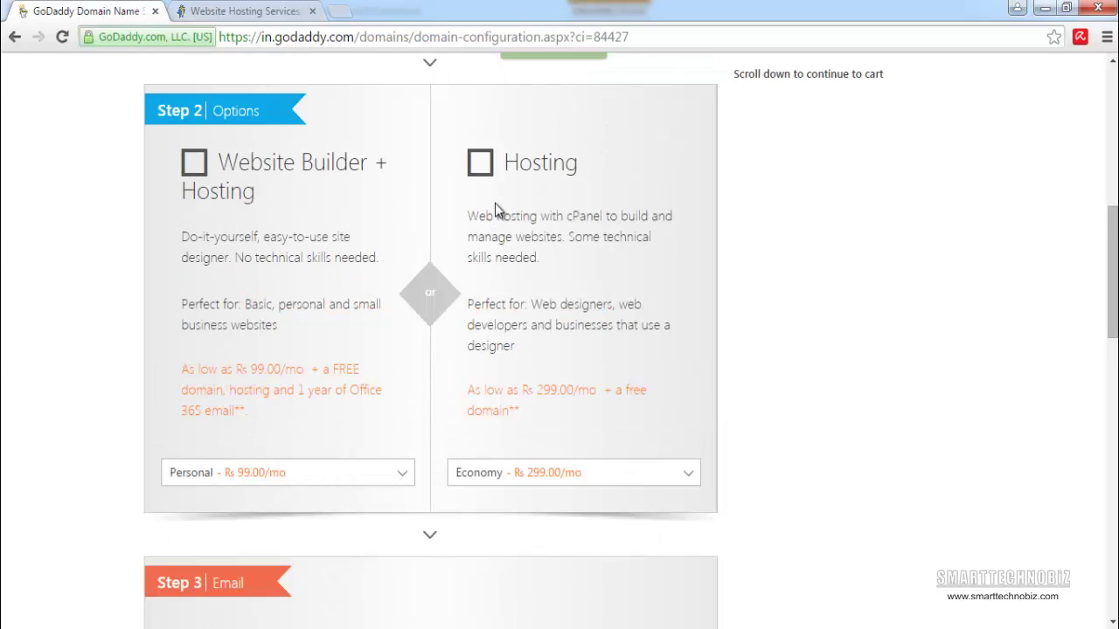
pyautogui.click(481, 163)
# Review the privacy, hosting and email options of the domain order and continue to the cart.
pyautogui.scroll(-2, 606, 216)
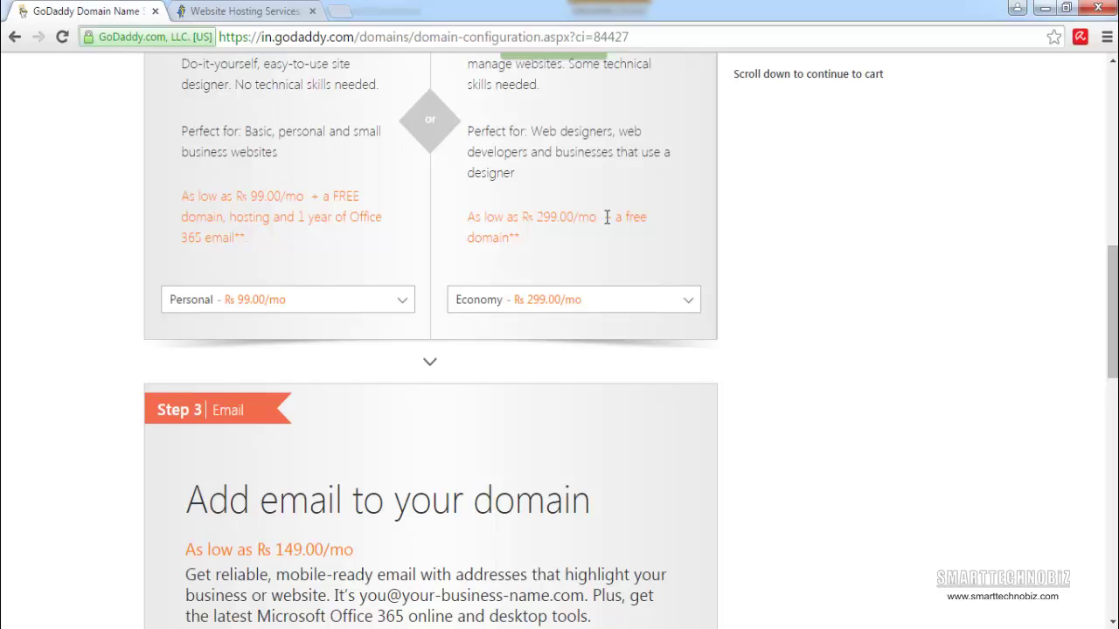
pyautogui.scroll(3, 592, 220)
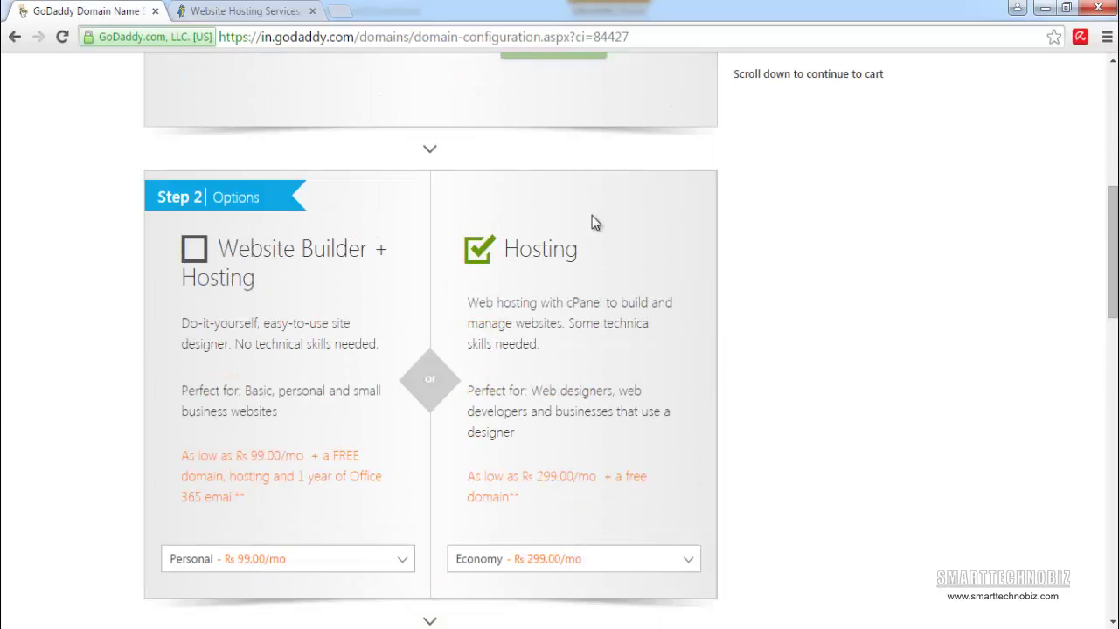
pyautogui.scroll(-3, 591, 218)
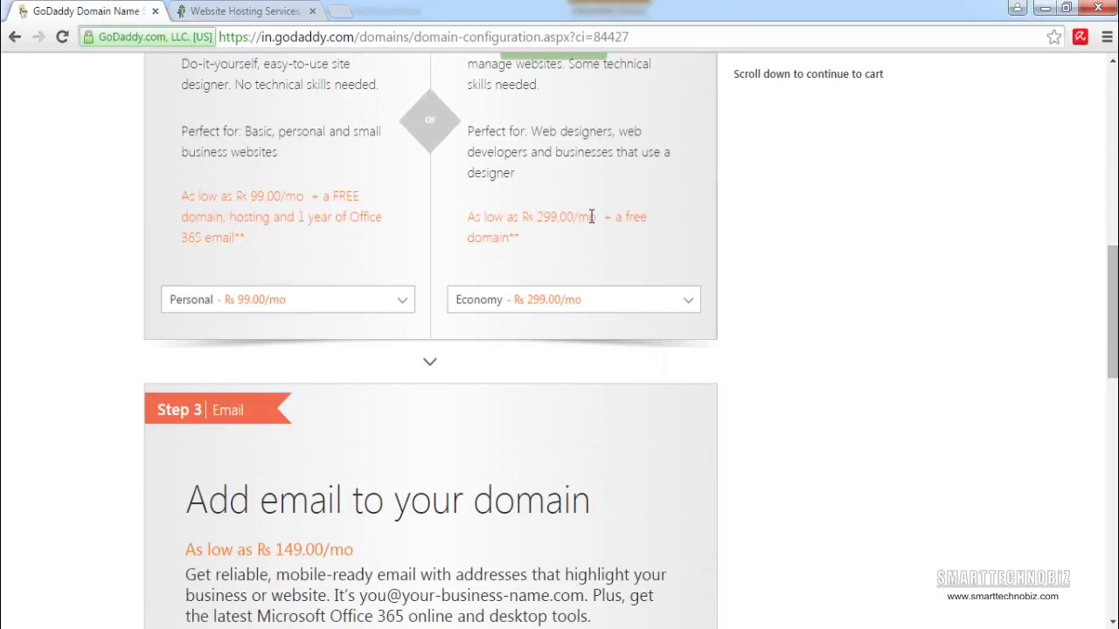
pyautogui.scroll(-3, 586, 220)
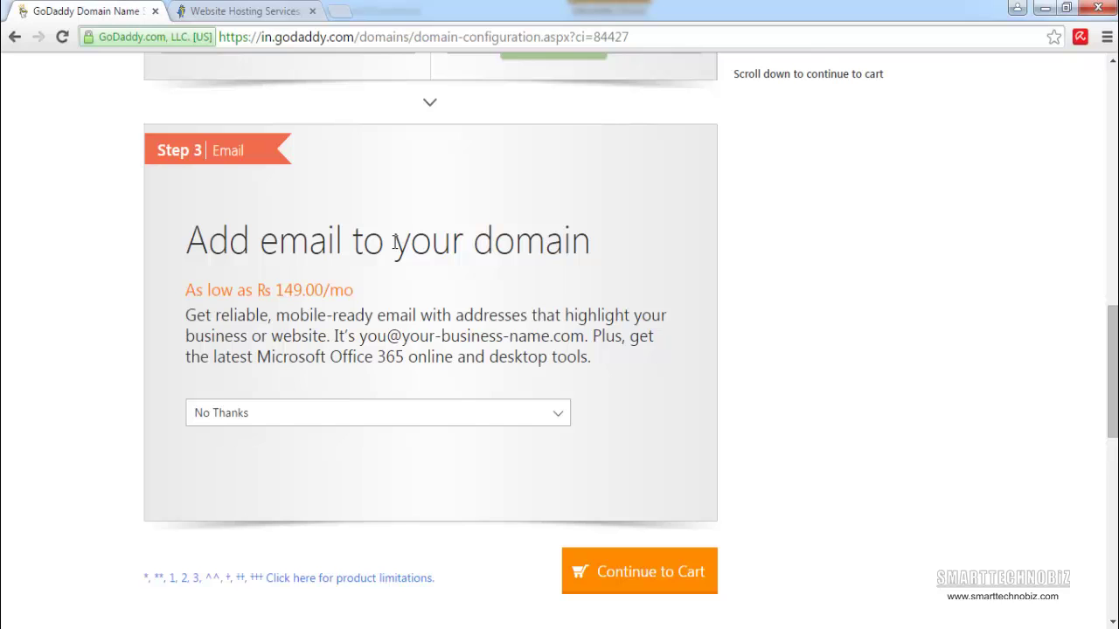
pyautogui.scroll(10, 382, 285)
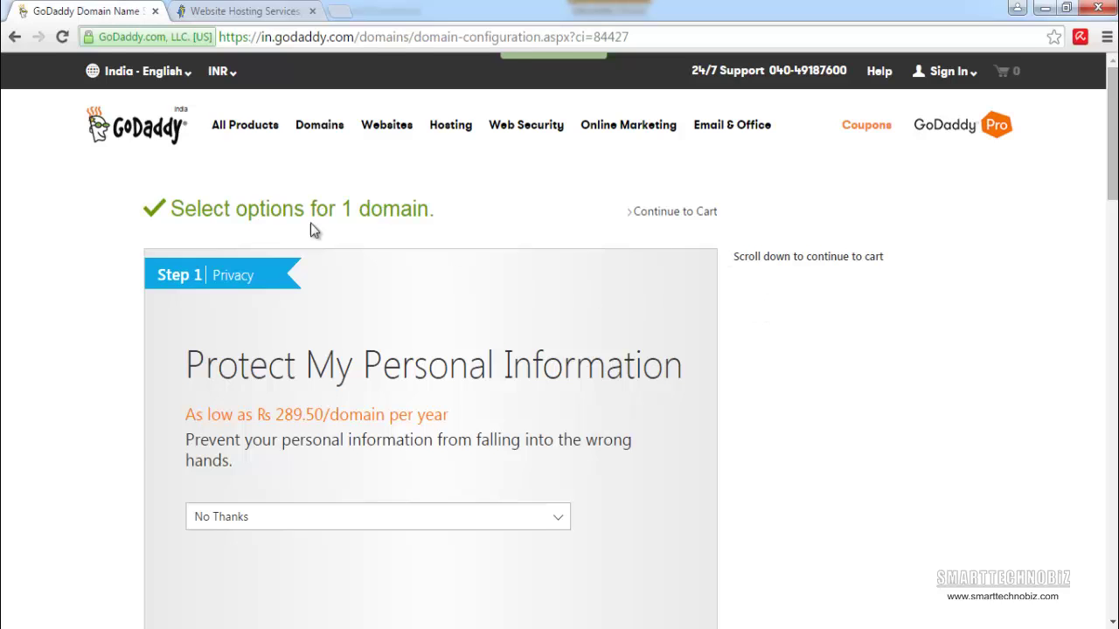
pyautogui.scroll(-5, 311, 225)
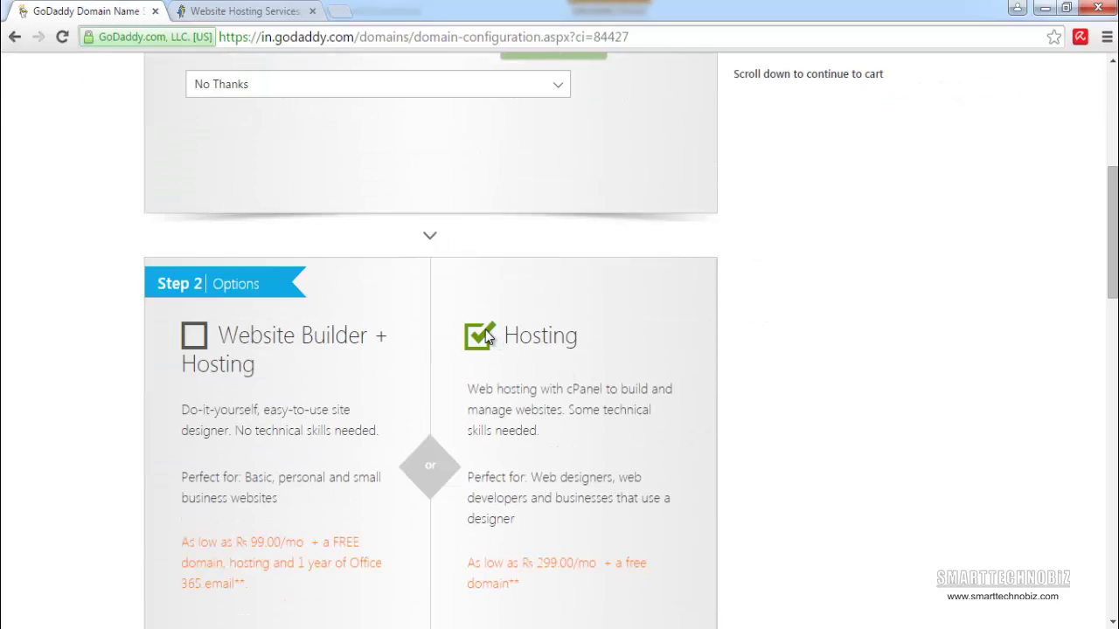
pyautogui.scroll(-10, 486, 332)
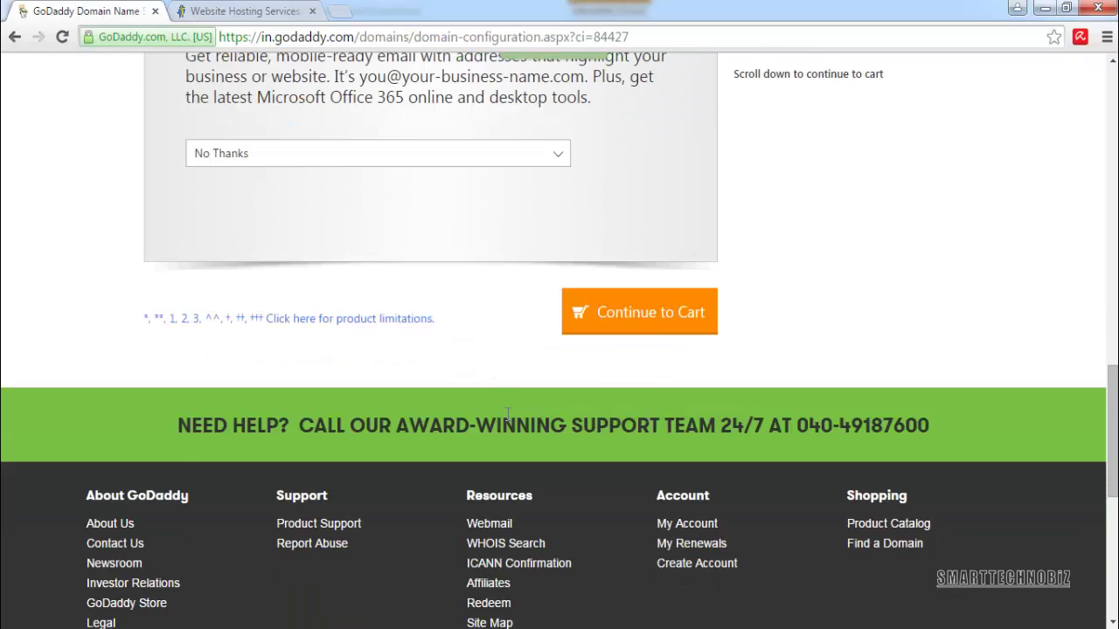
pyautogui.click(644, 314)
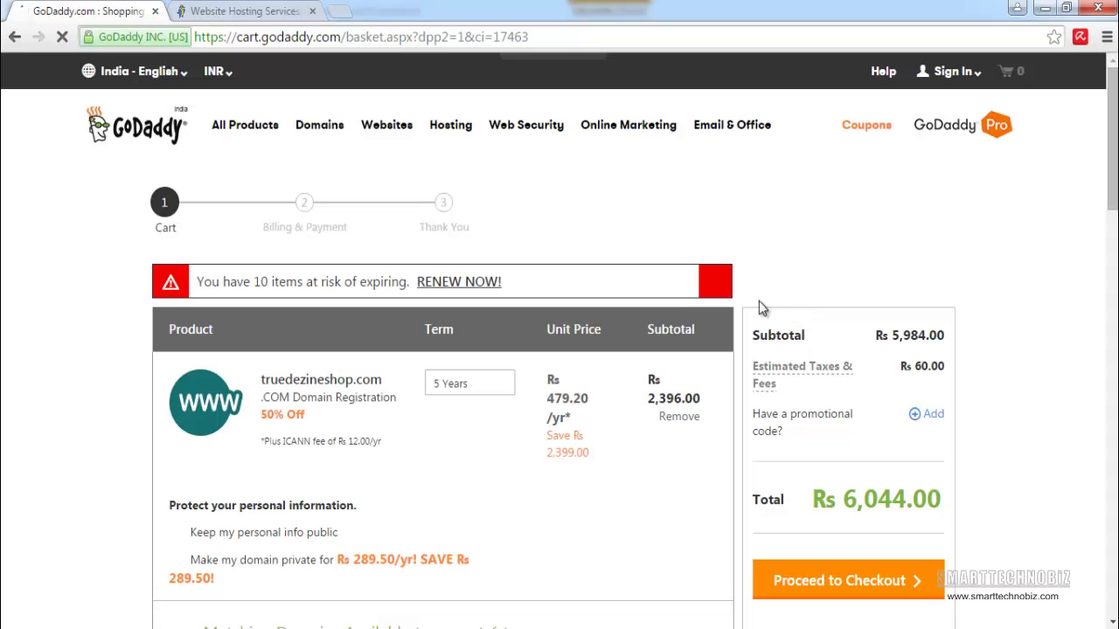
# Set the registration term of truedezineshop.com in the cart to 1 Year.
pyautogui.scroll(-3, 655, 314)
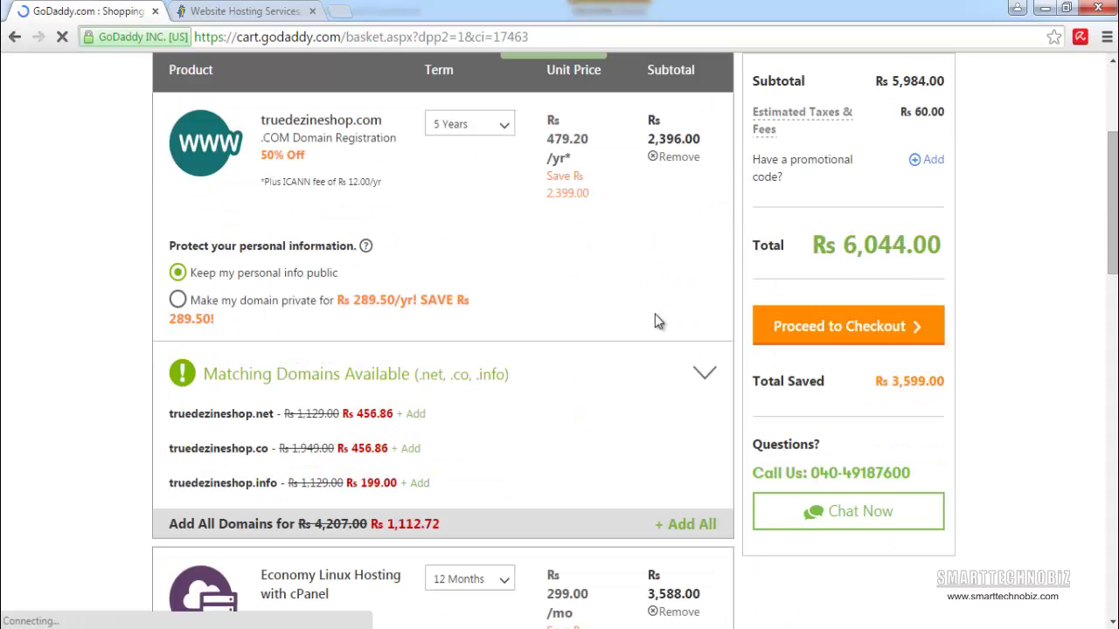
pyautogui.scroll(3, 542, 218)
pyautogui.scroll(-3, 539, 238)
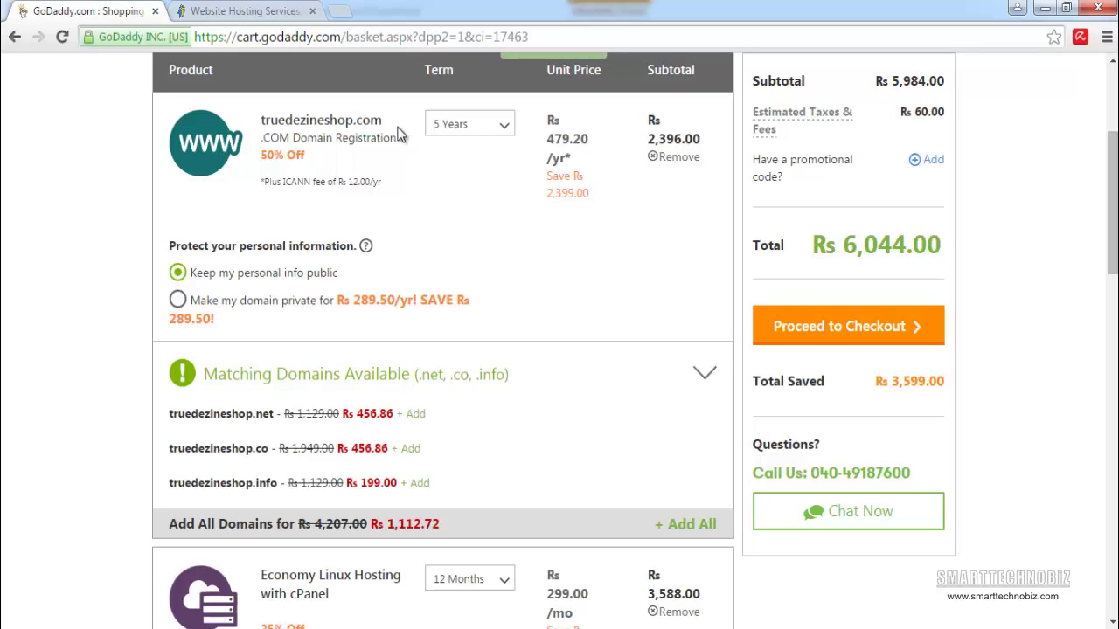
pyautogui.click(504, 127)
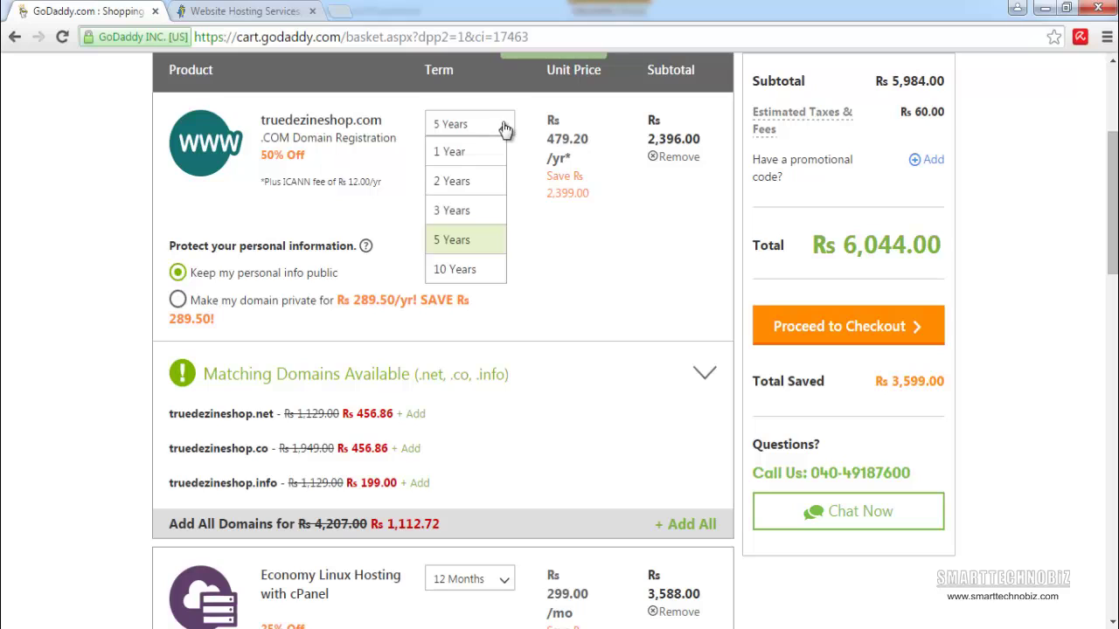
pyautogui.click(451, 152)
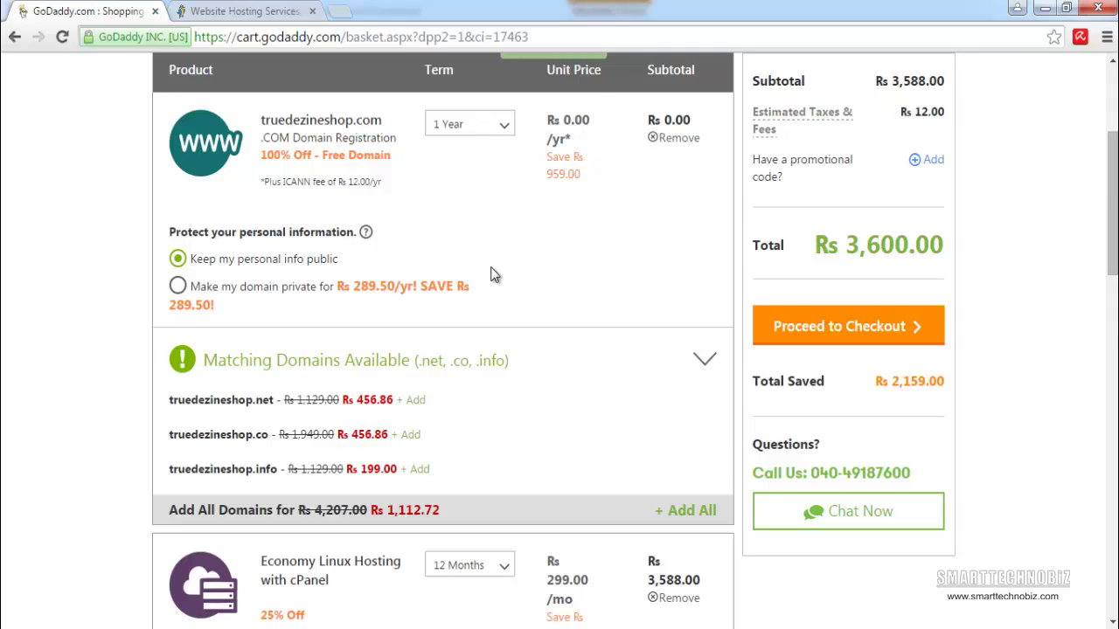
# Review the hosting plan, the recommended extras and the domain registration listed in the cart.
pyautogui.scroll(-3, 491, 274)
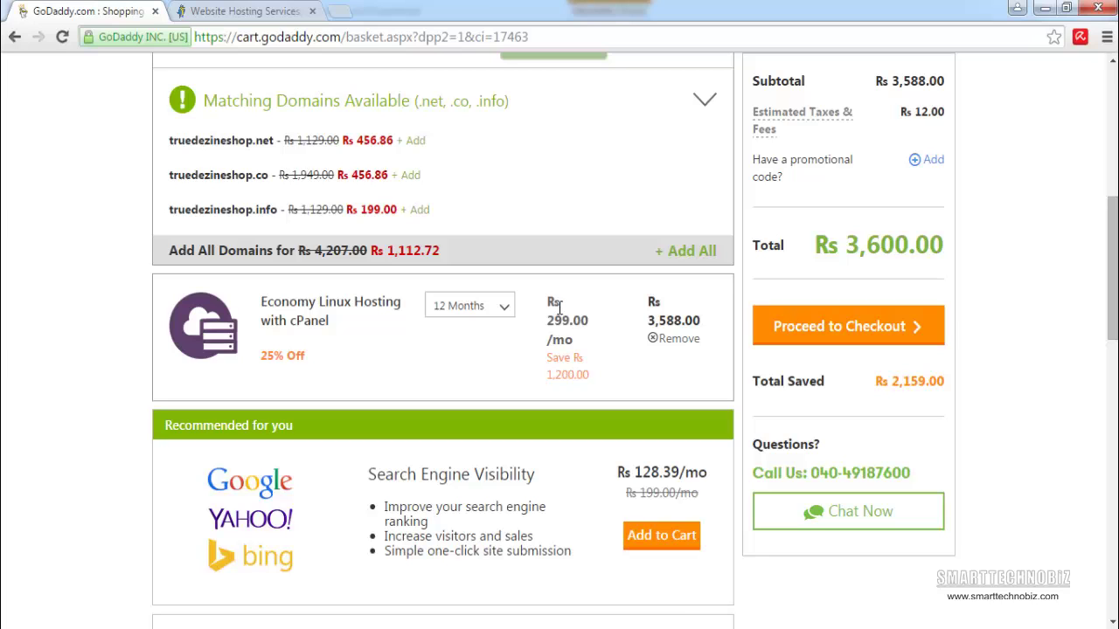
pyautogui.scroll(-2, 489, 345)
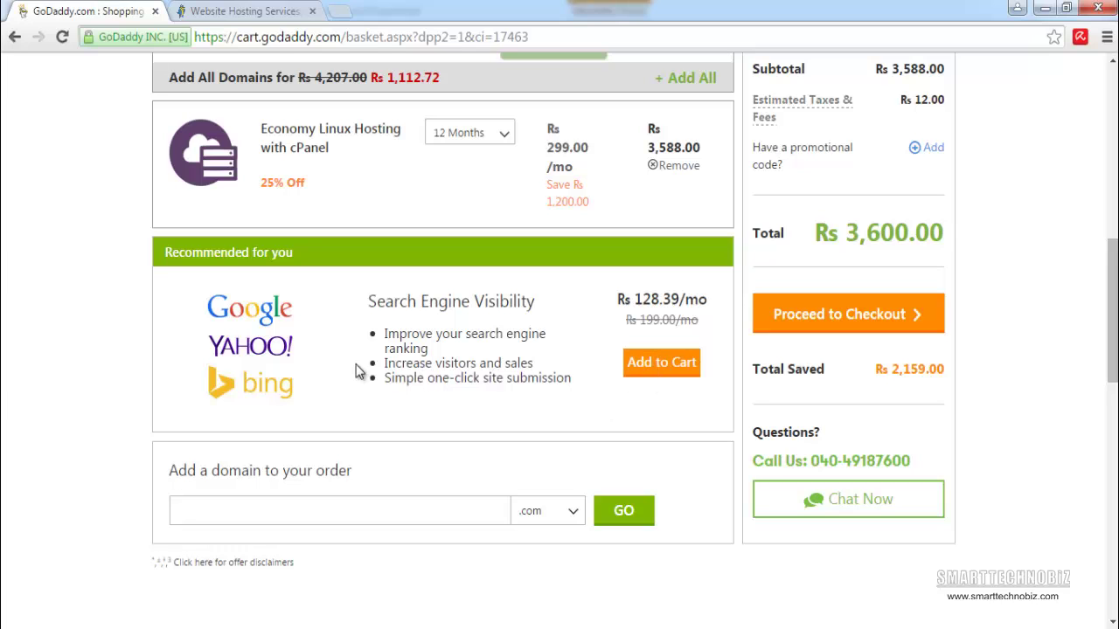
pyautogui.scroll(5, 357, 372)
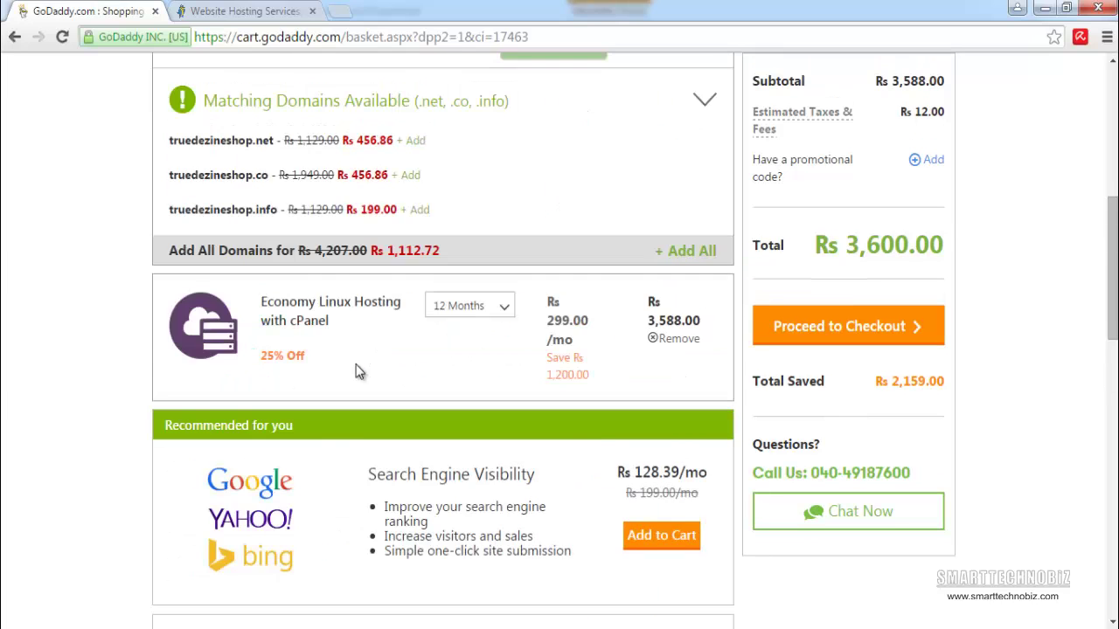
pyautogui.scroll(3, 357, 372)
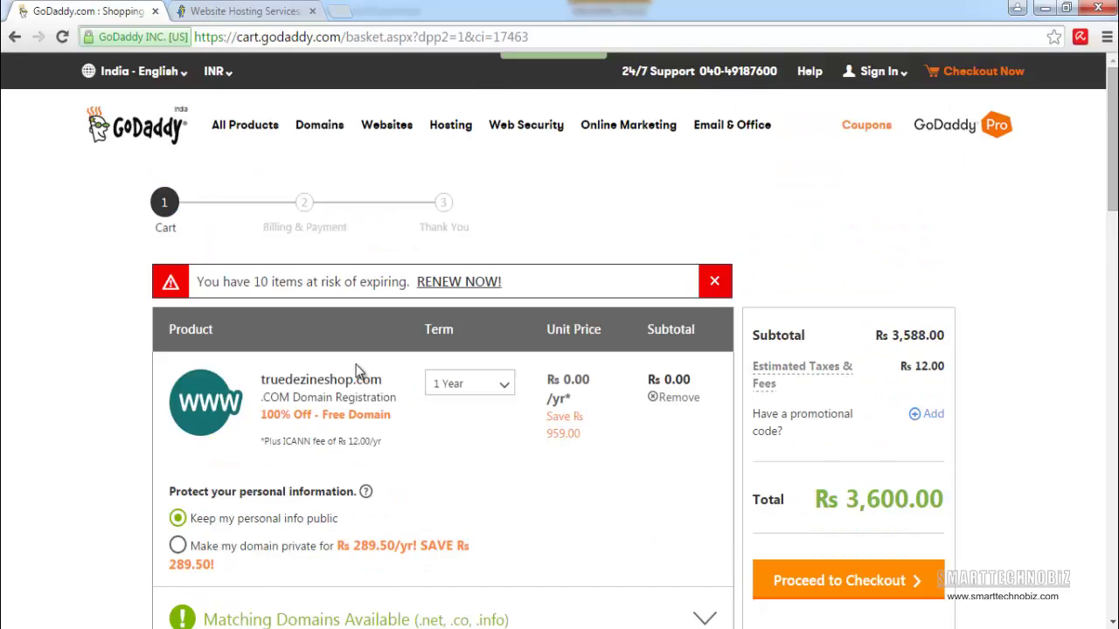
# Check the domain and Economy Linux Hosting subtotals in the cart against the order total and the total saved.
pyautogui.scroll(-5, 357, 371)
pyautogui.scroll(4, 356, 364)
pyautogui.scroll(2, 355, 363)
pyautogui.scroll(-1, 353, 393)
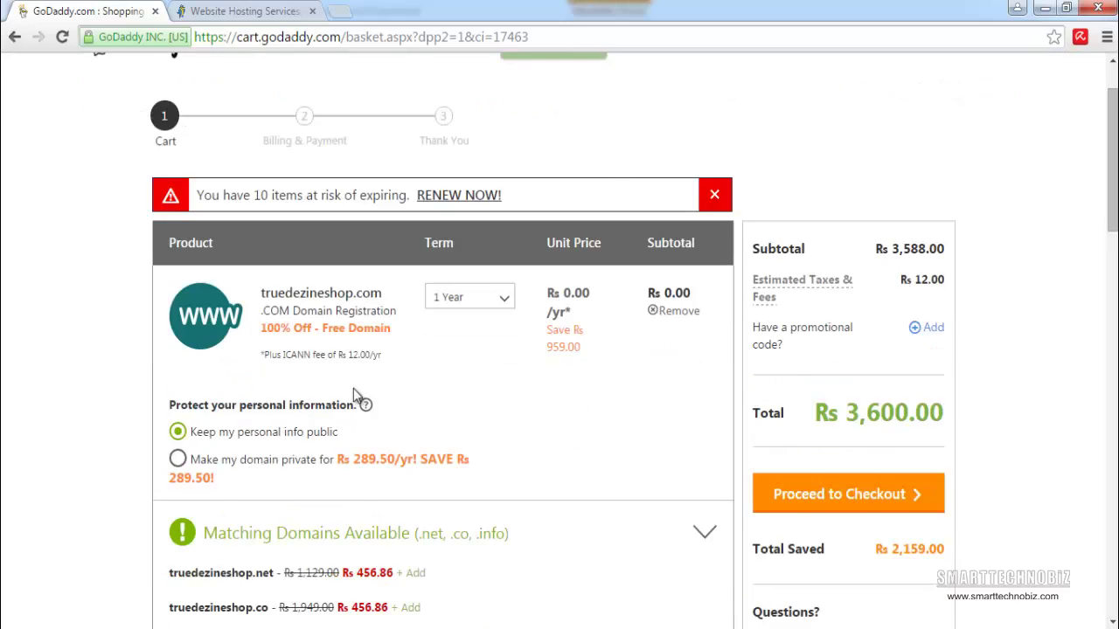
pyautogui.scroll(1, 353, 393)
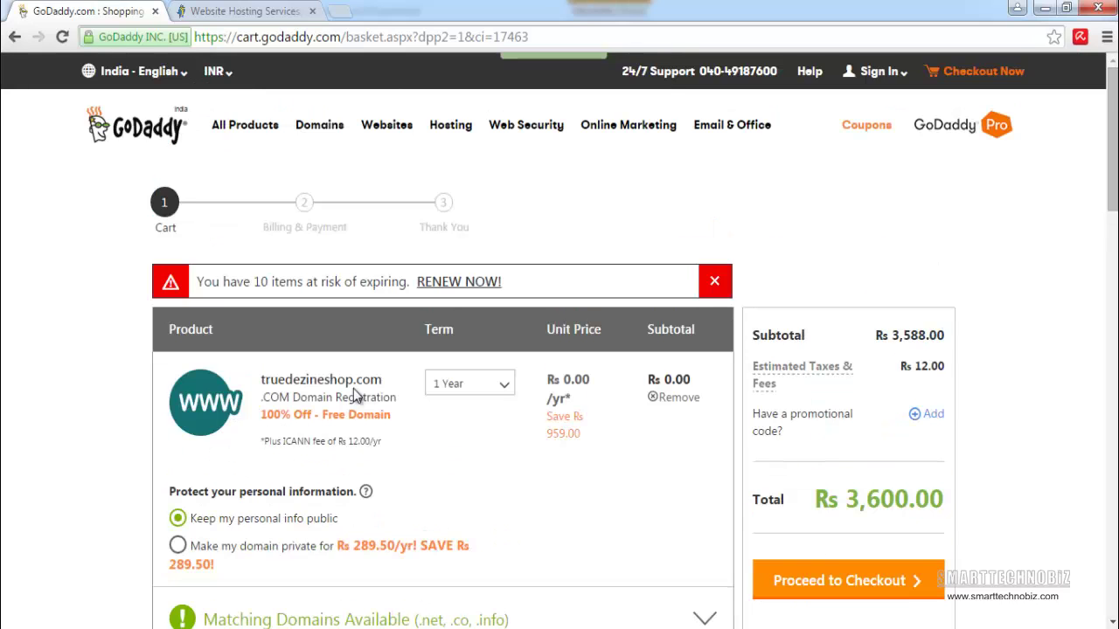
pyautogui.scroll(-3, 354, 395)
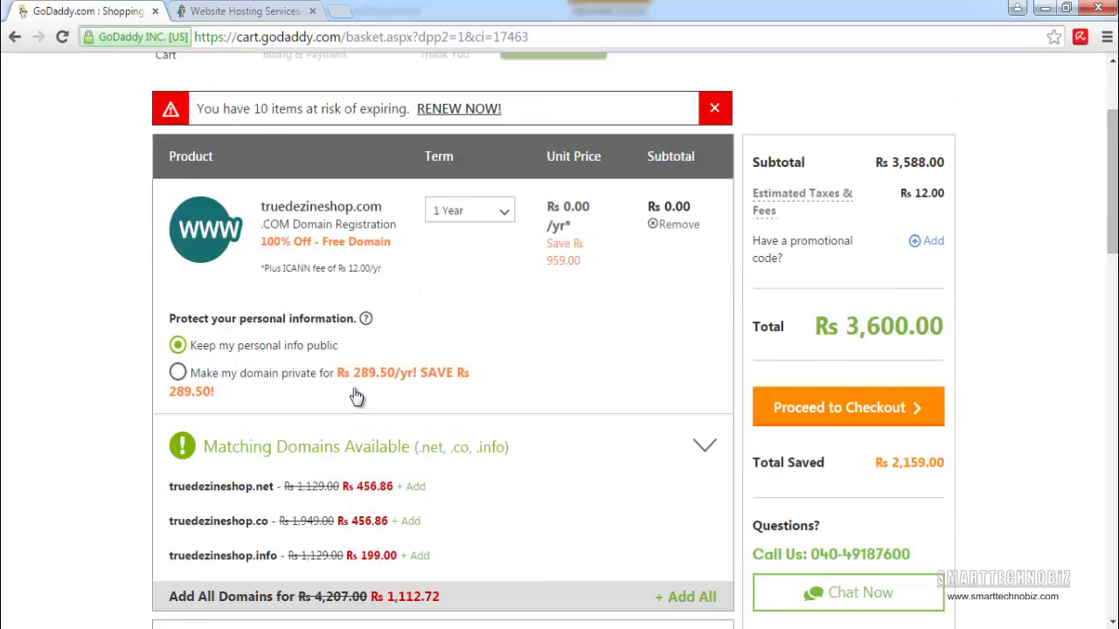
pyautogui.scroll(-2, 353, 388)
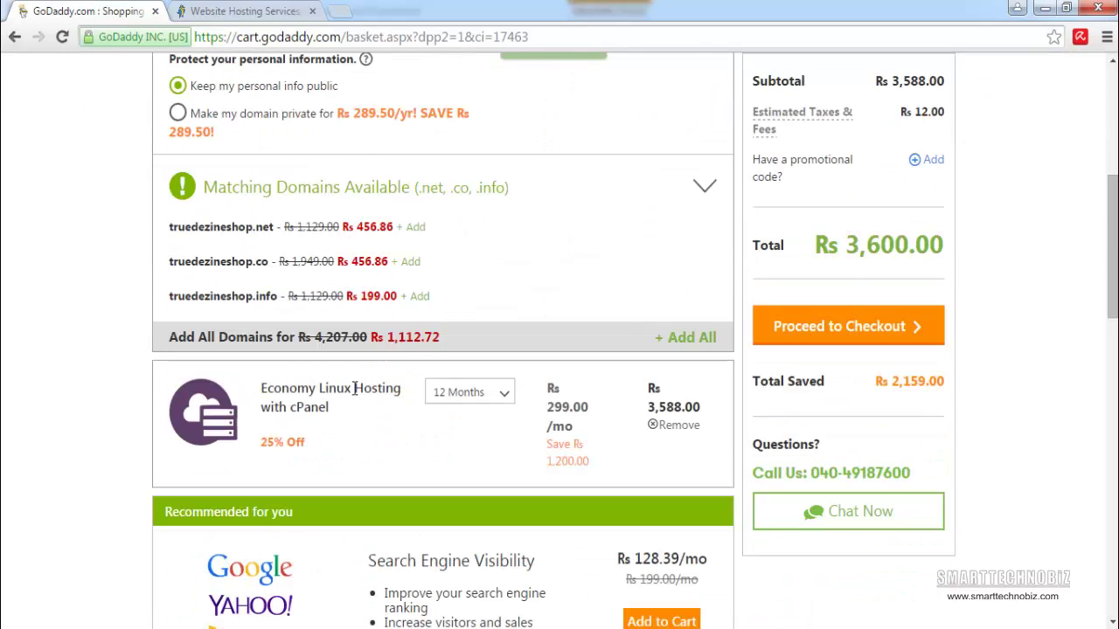
pyautogui.scroll(3, 353, 388)
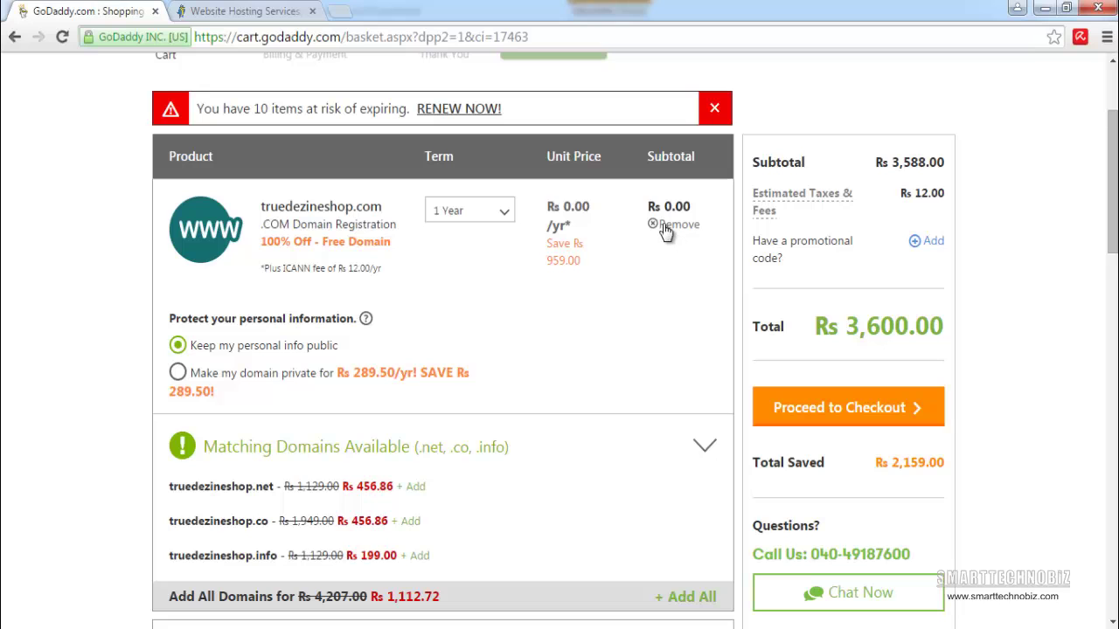
pyautogui.scroll(-3, 664, 537)
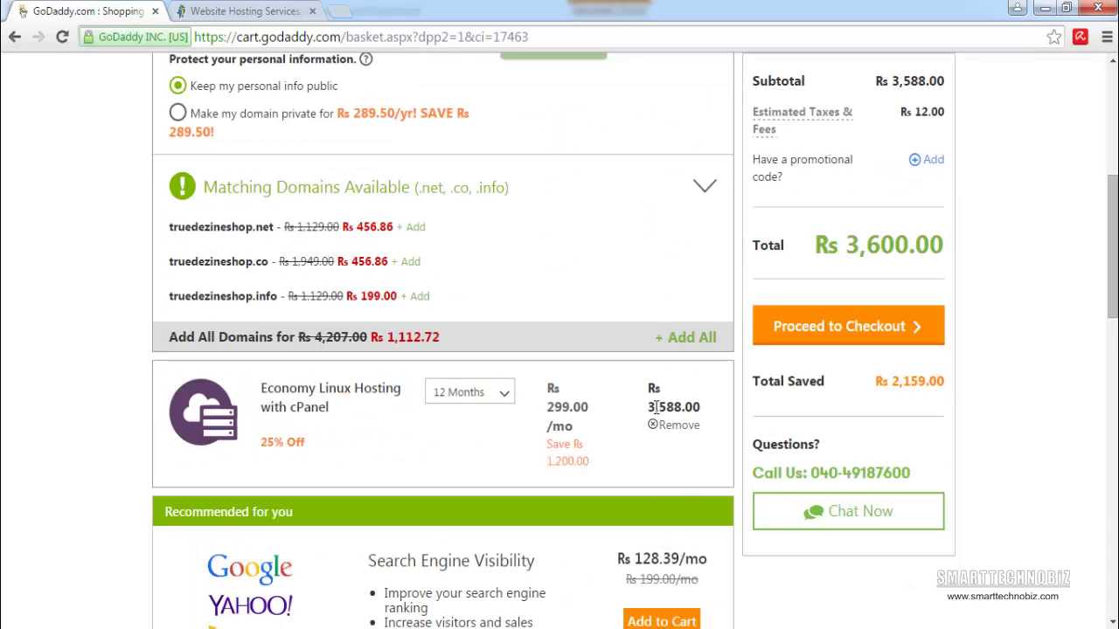
pyautogui.scroll(4, 671, 440)
pyautogui.scroll(-1, 669, 362)
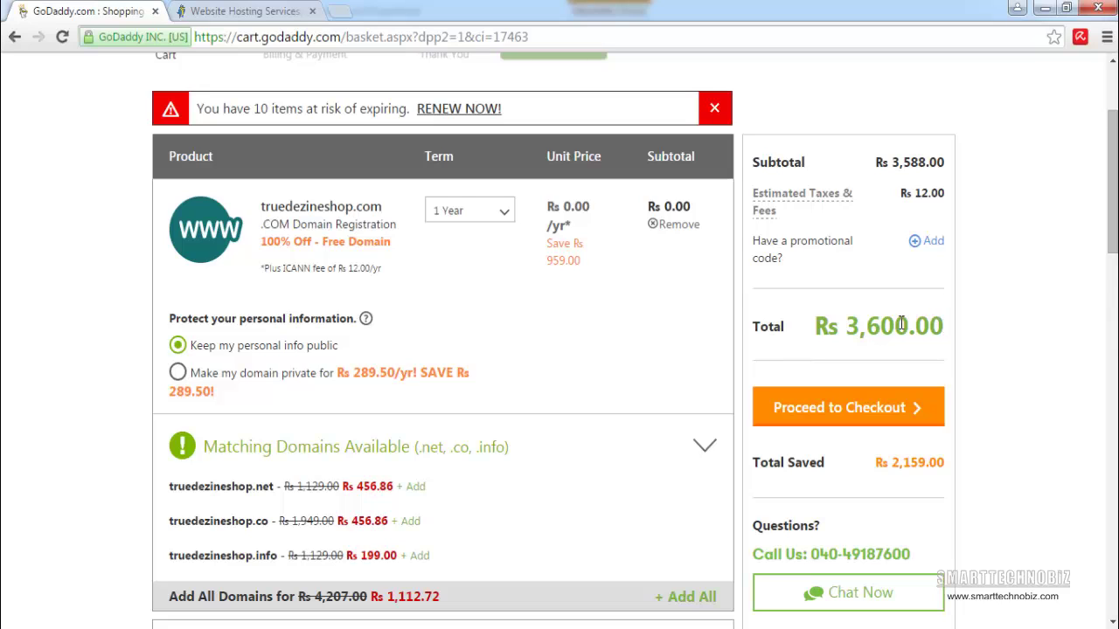
pyautogui.moveTo(943, 326); pyautogui.dragTo(846, 330)
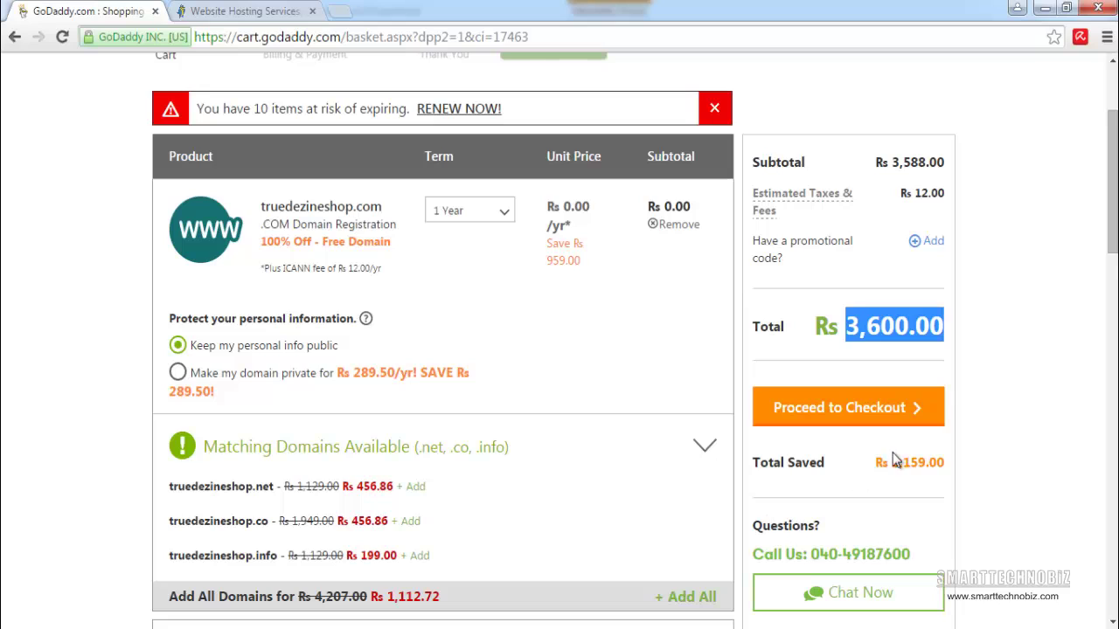
pyautogui.moveTo(878, 462); pyautogui.dragTo(943, 469)
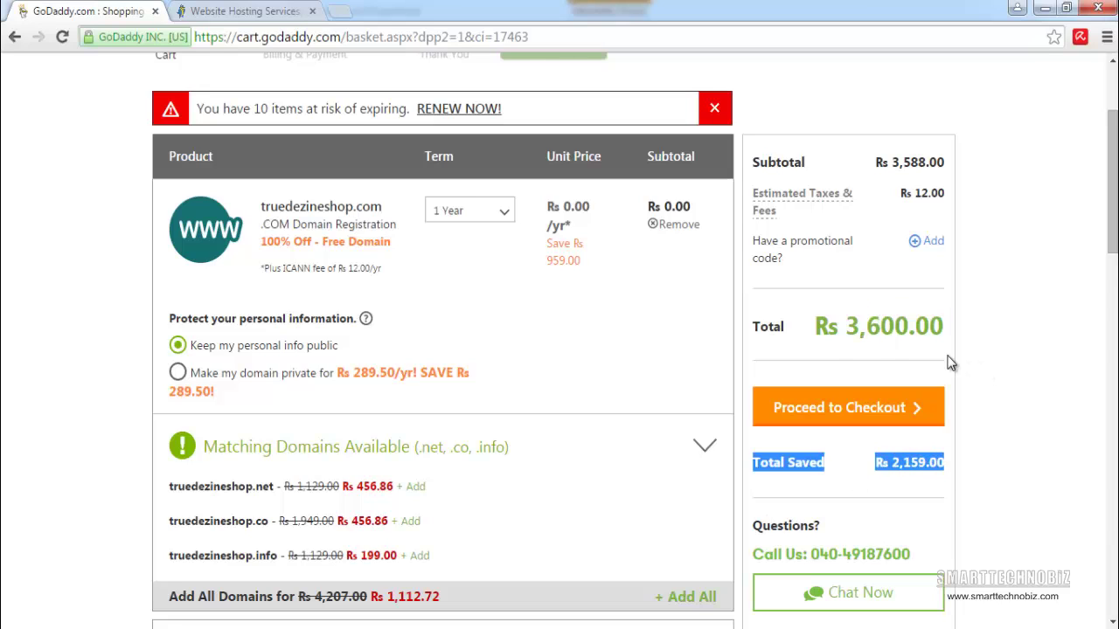
# Proceed to checkout and continue to billing and payment as a new customer.
pyautogui.moveTo(806, 220)
pyautogui.click(794, 418)
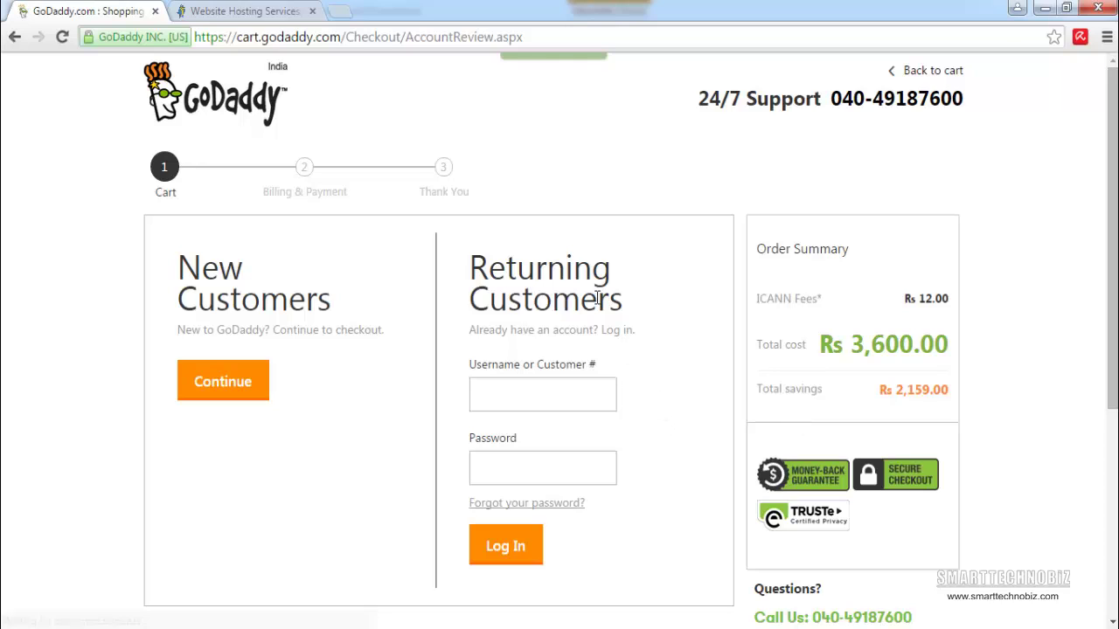
pyautogui.click(488, 393)
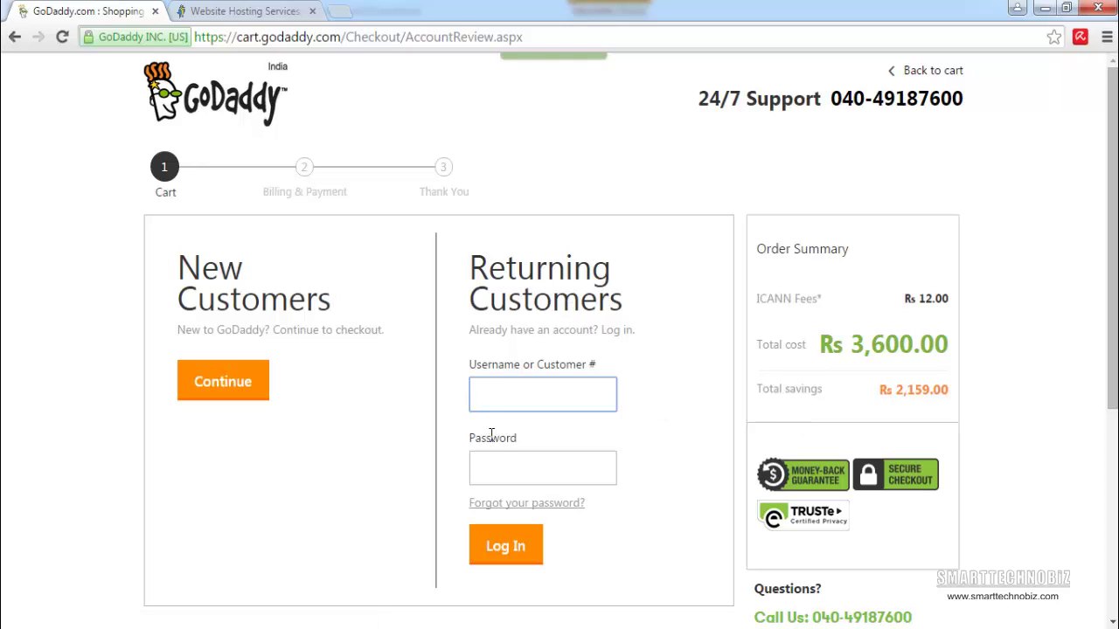
pyautogui.click(492, 462)
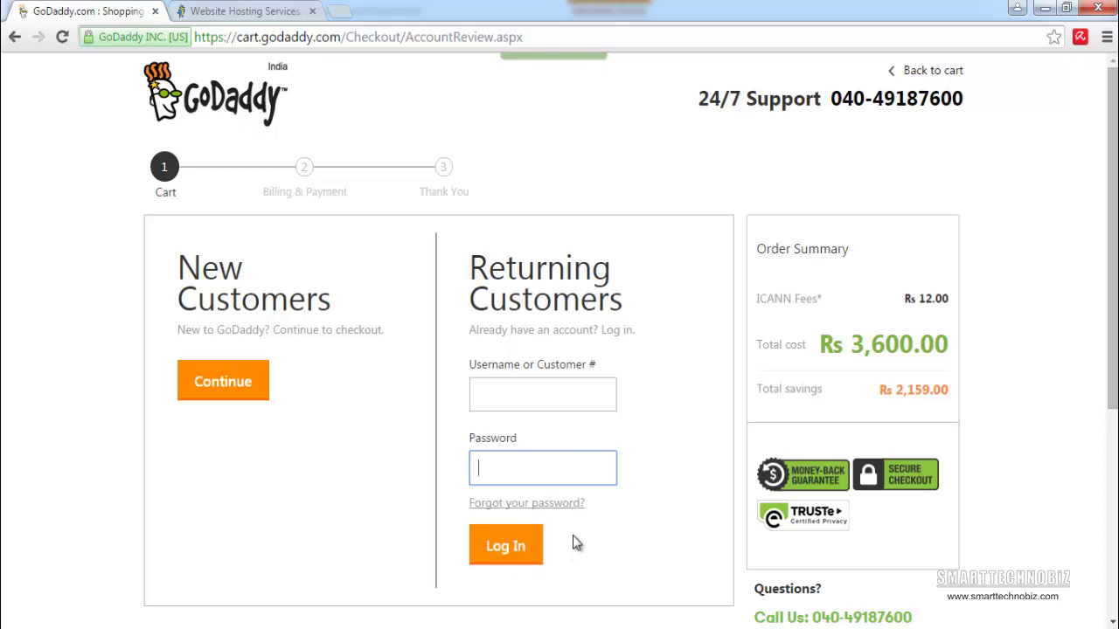
pyautogui.click(212, 398)
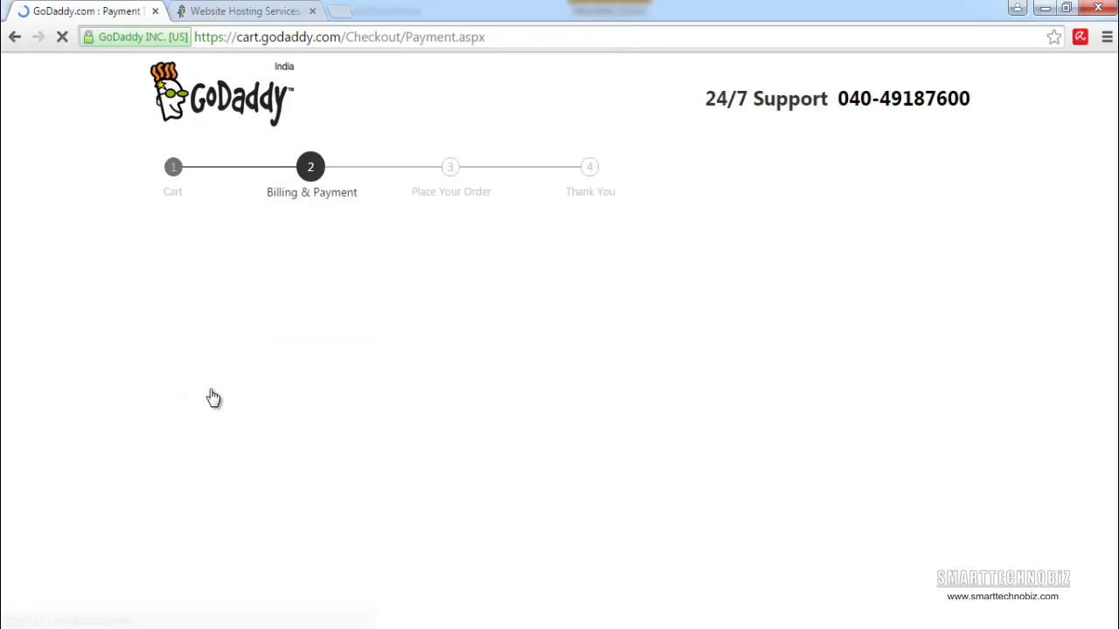
# Fill in the checkout form with the customer's name, country India, address, phone number, e-mail, username, password and PIN.
pyautogui.scroll(-1, 323, 357)
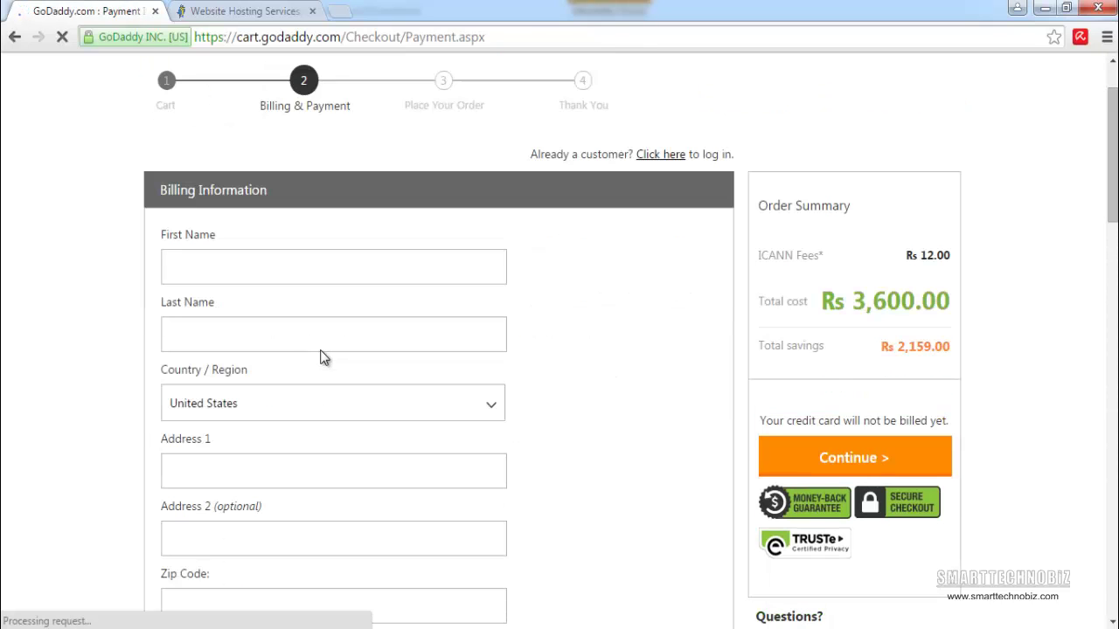
pyautogui.click(279, 268)
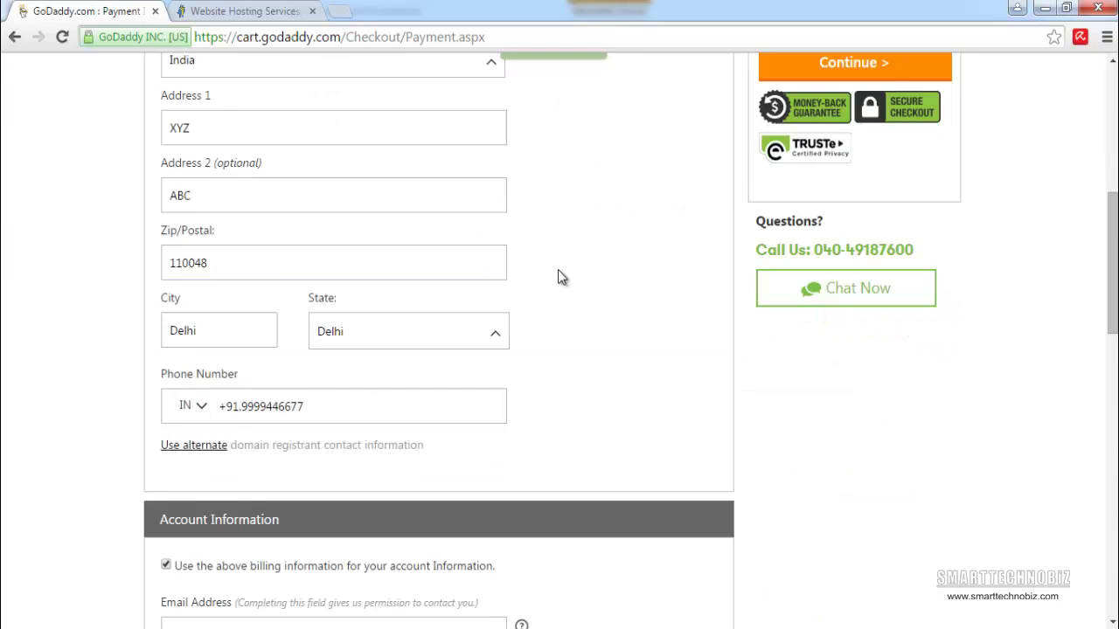
# Review the billing and account details on the checkout page and the payment methods offered.
pyautogui.scroll(4, 557, 275)
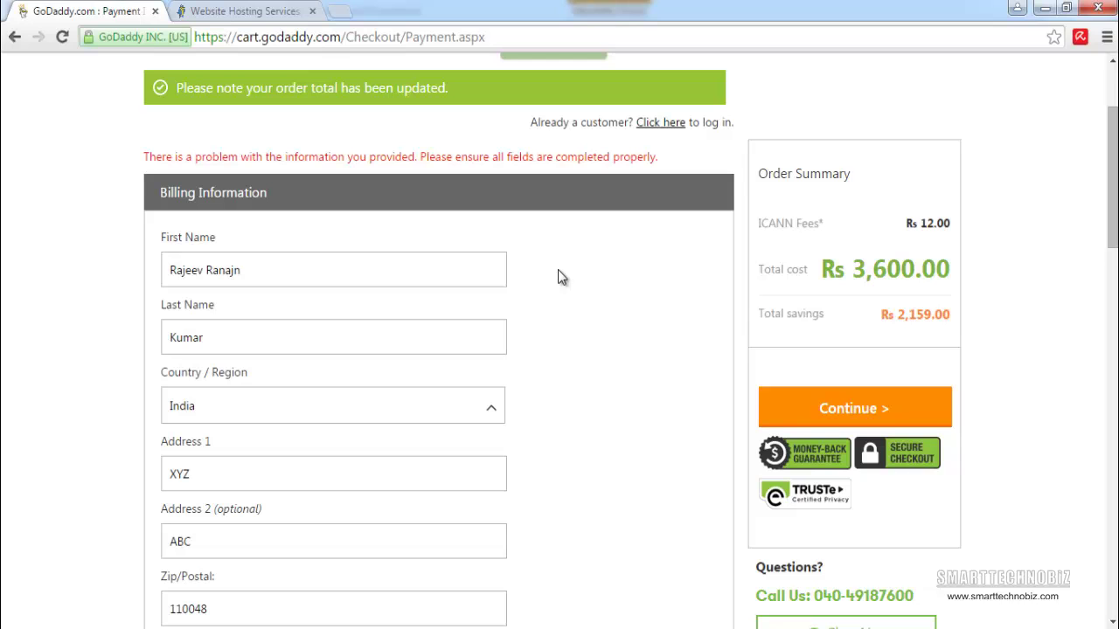
pyautogui.scroll(-2, 483, 431)
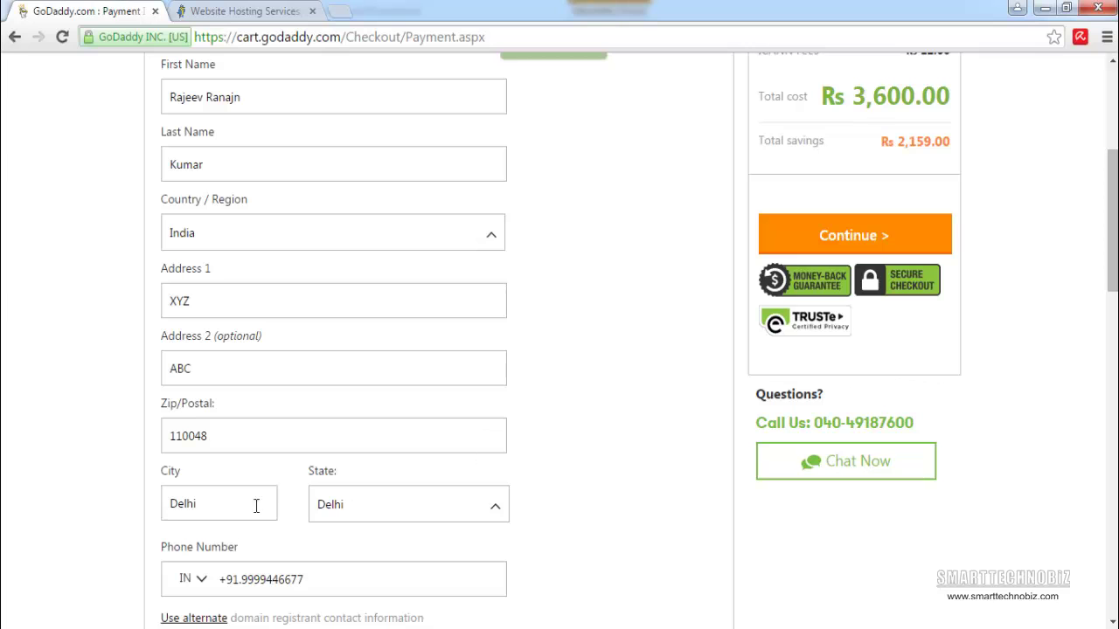
pyautogui.scroll(-2, 453, 508)
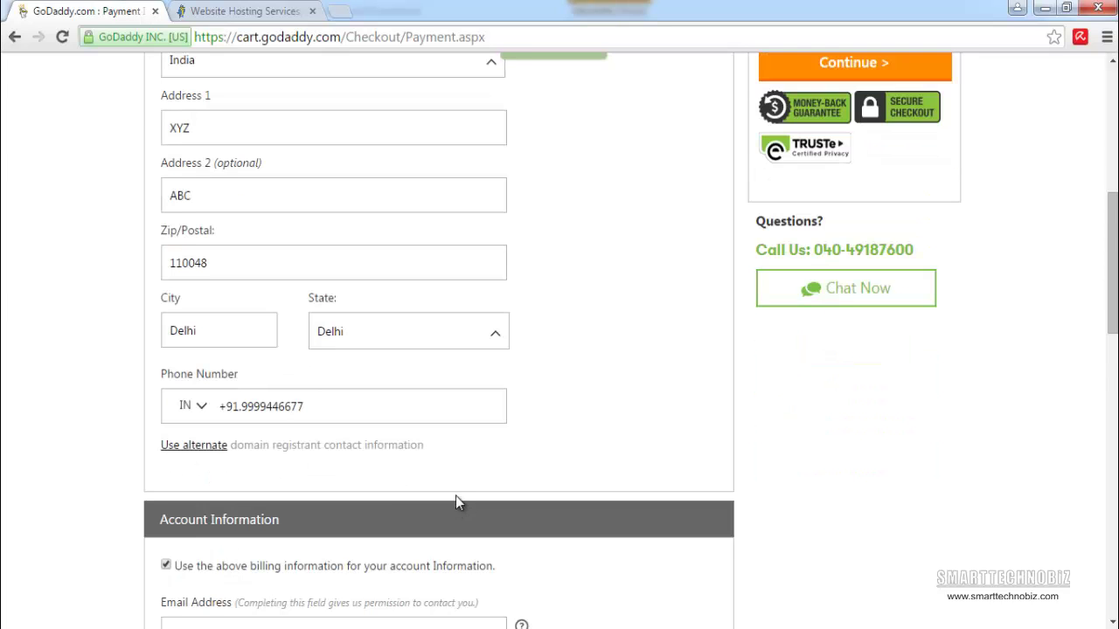
pyautogui.scroll(-1, 455, 496)
pyautogui.scroll(4, 456, 495)
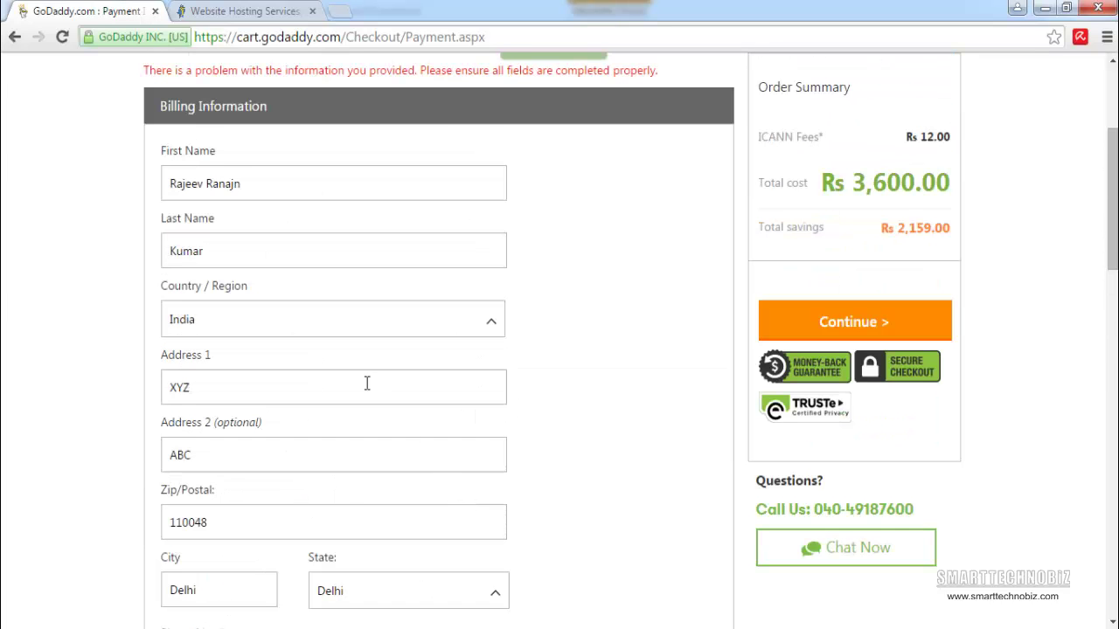
pyautogui.scroll(-3, 315, 353)
pyautogui.scroll(-1, 288, 445)
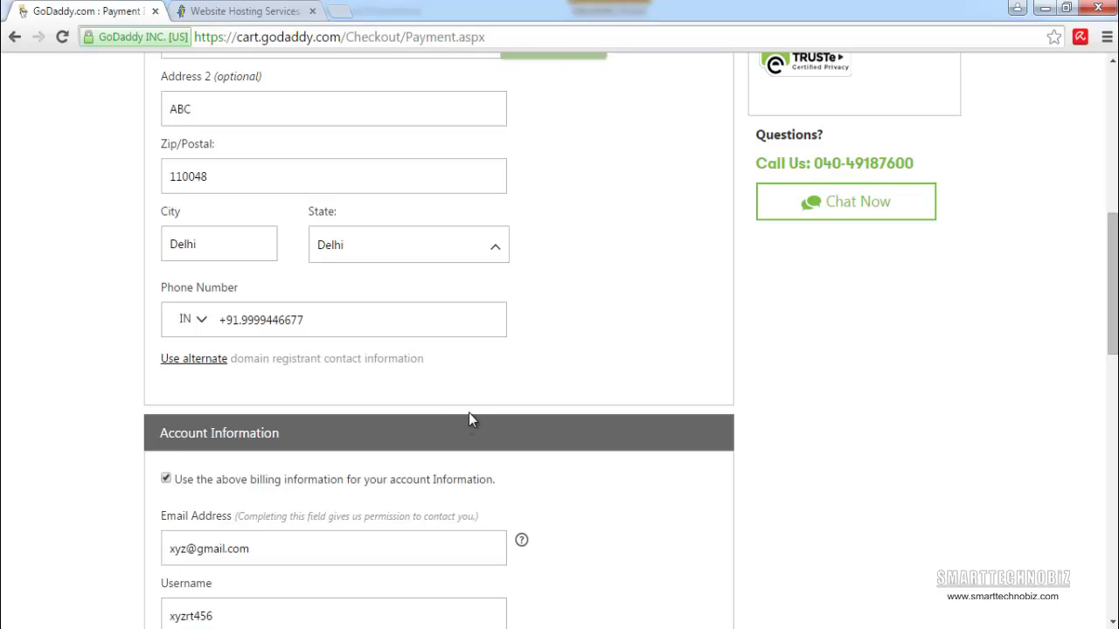
pyautogui.scroll(-1, 469, 414)
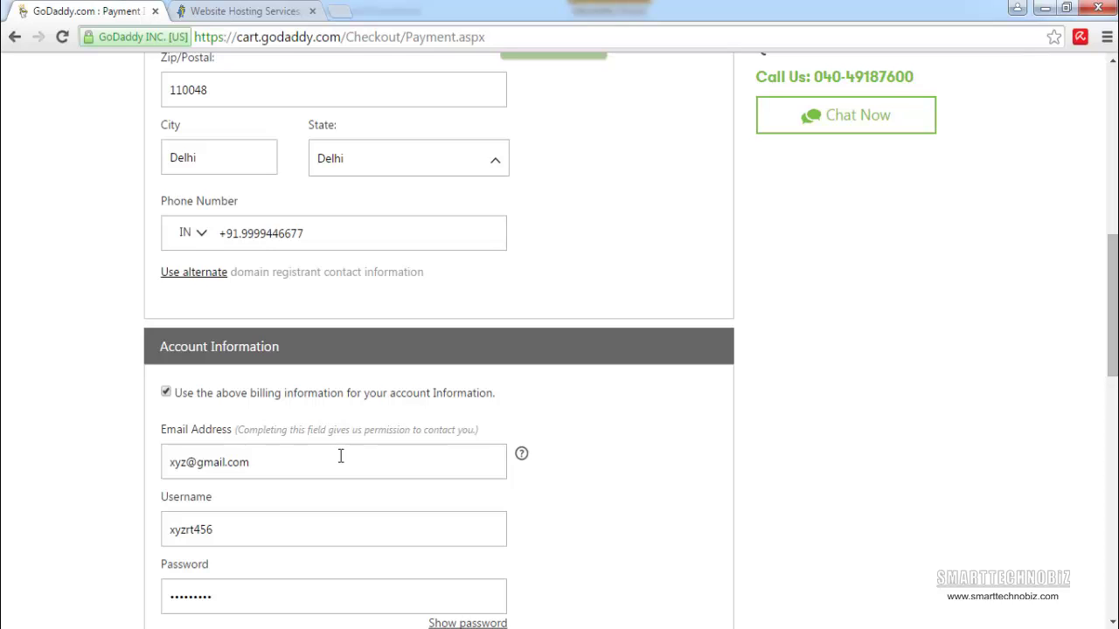
pyautogui.scroll(-3, 461, 505)
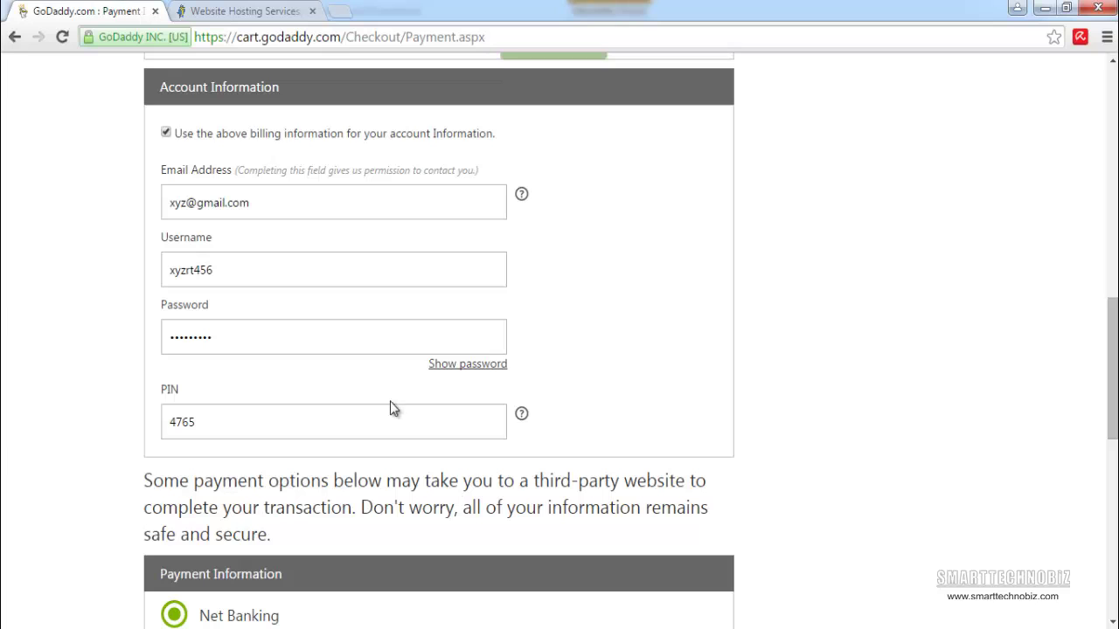
pyautogui.scroll(-3, 526, 360)
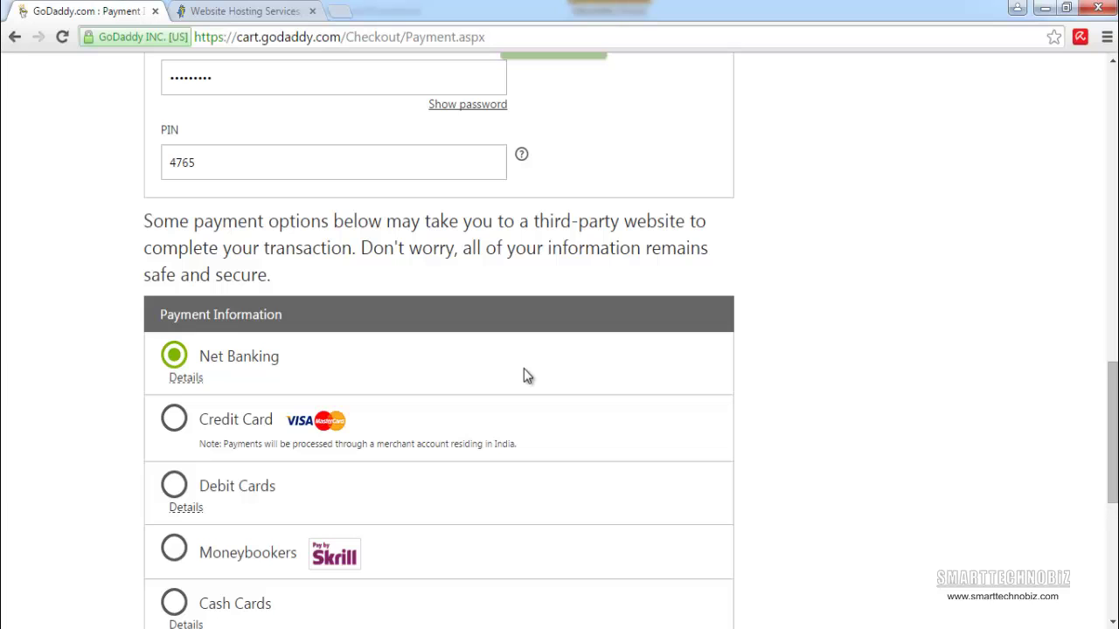
pyautogui.scroll(12, 534, 370)
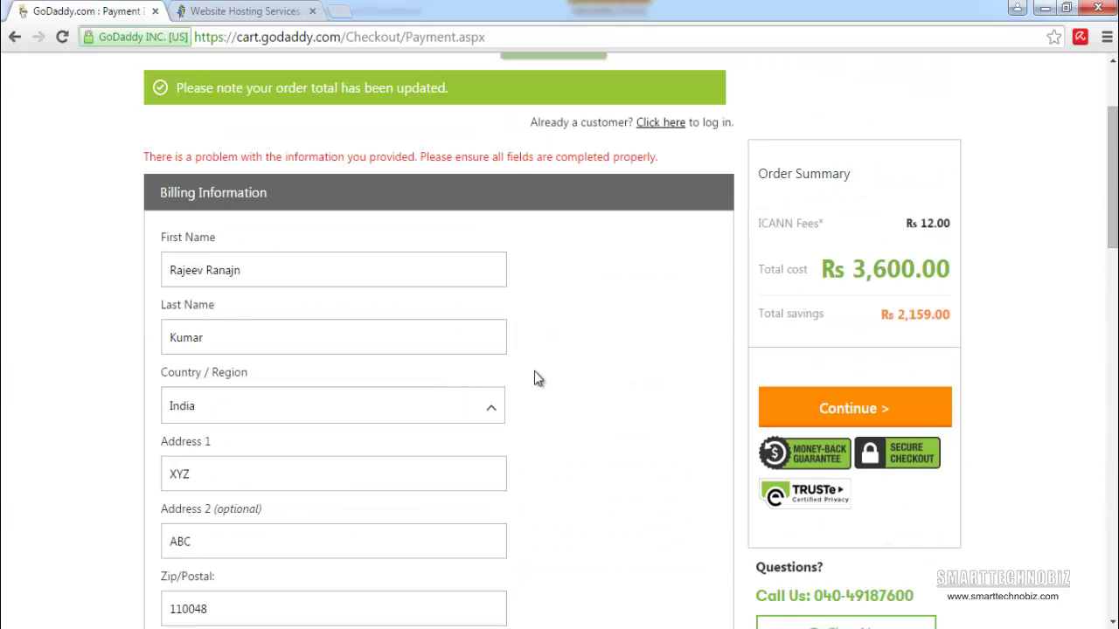
pyautogui.scroll(2, 537, 377)
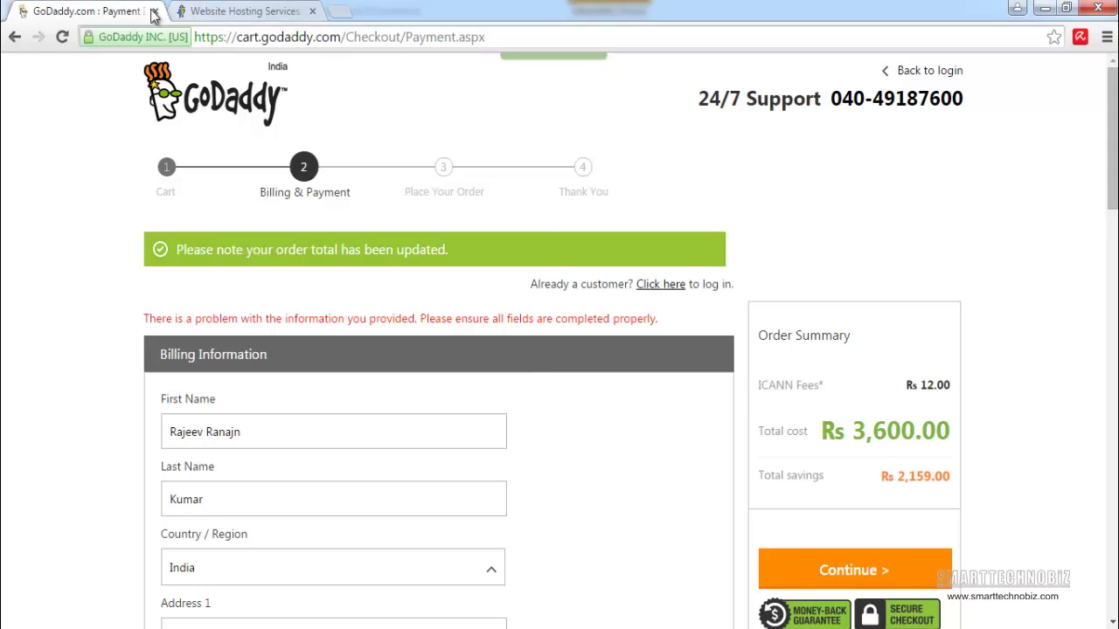
# Switch to the HostGator site, view its web hosting page and open the domain registration page.
pyautogui.click(204, 14)
pyautogui.click(289, 455)
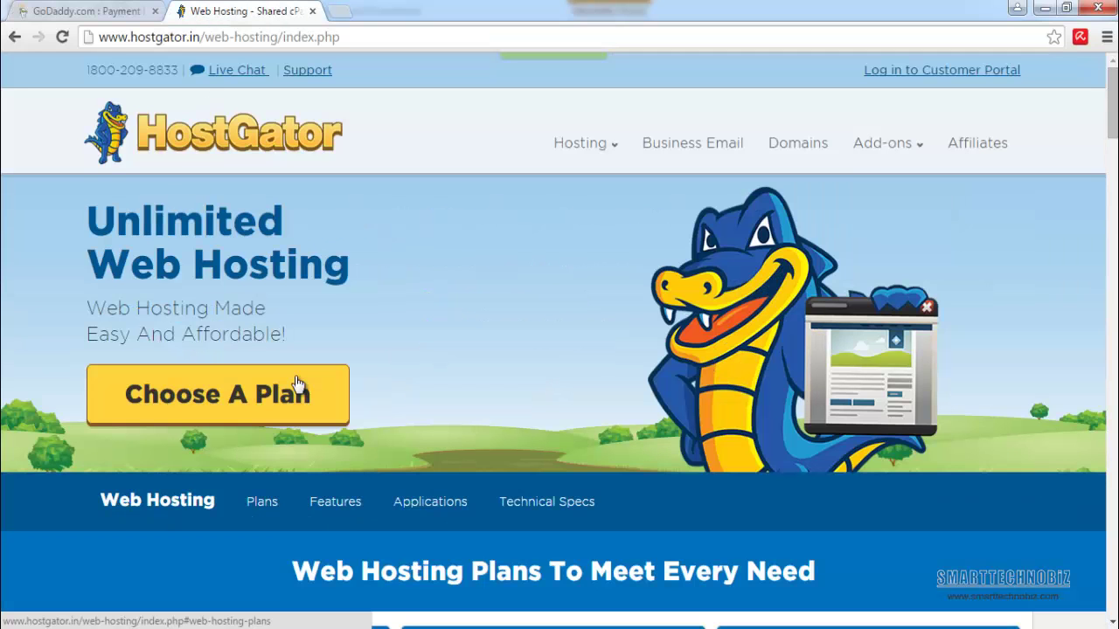
pyautogui.click(797, 154)
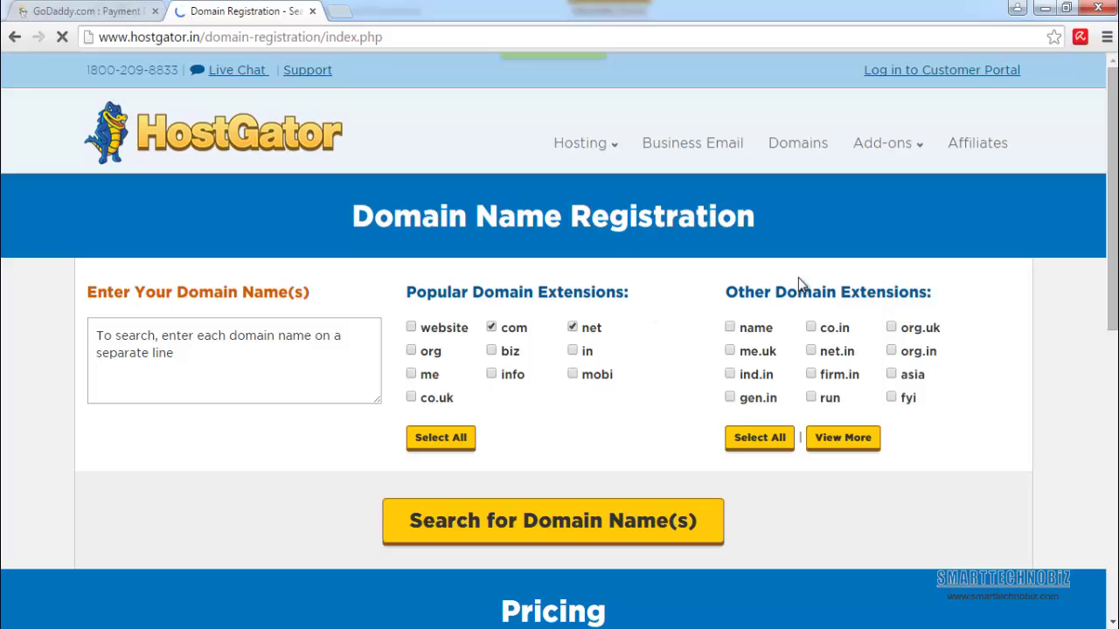
# Search HostGator's domain registration for the domain name bestdezineshop.
pyautogui.click(217, 360)
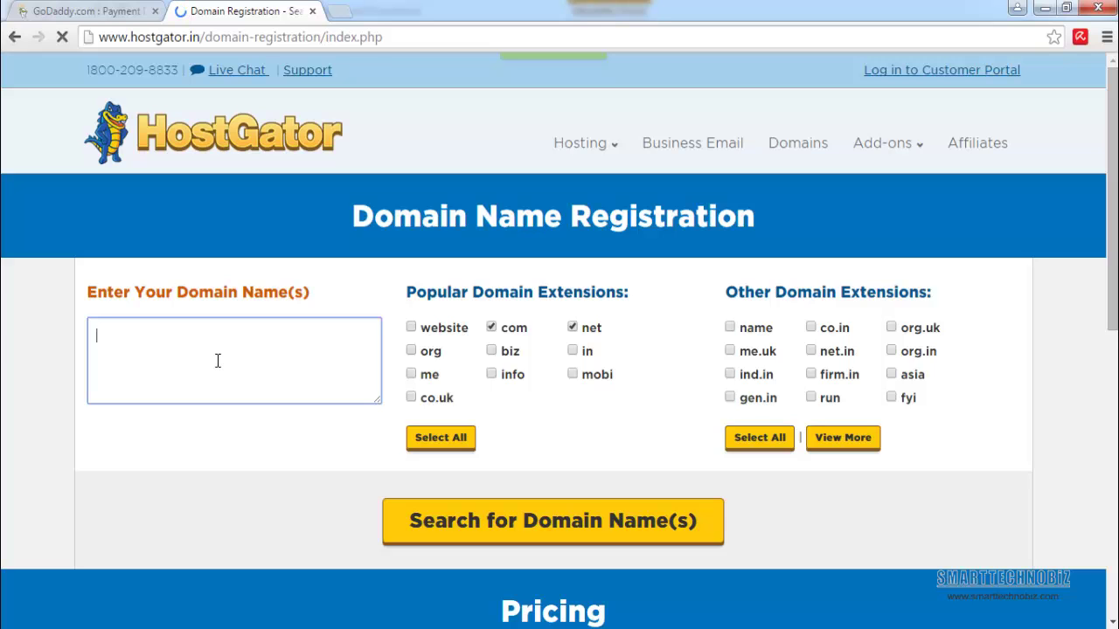
pyautogui.click(35, 14)
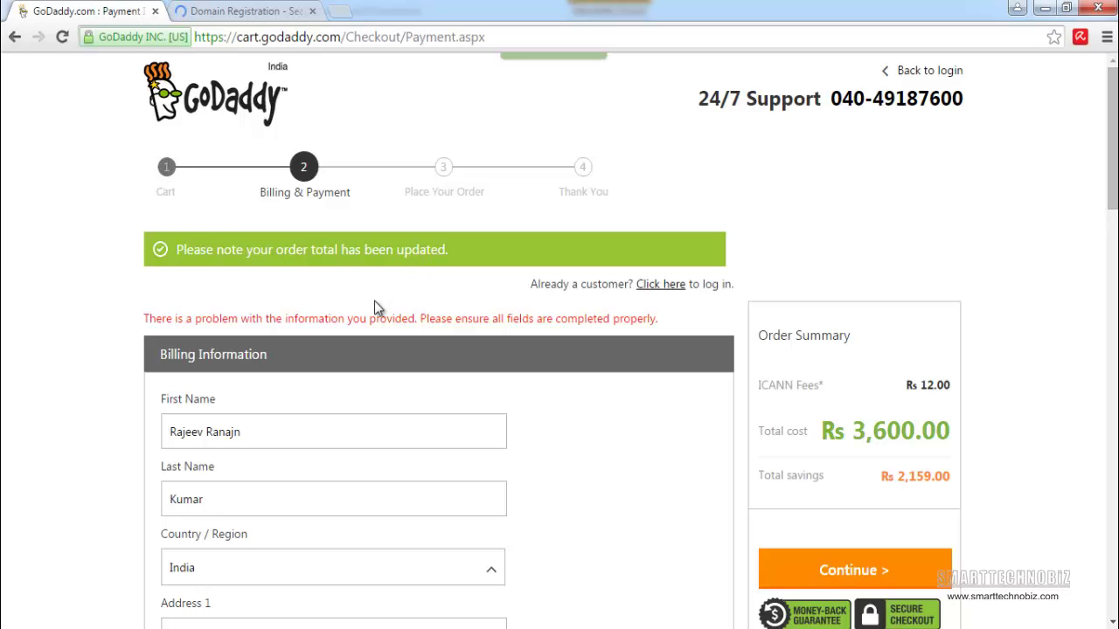
pyautogui.click(213, 12)
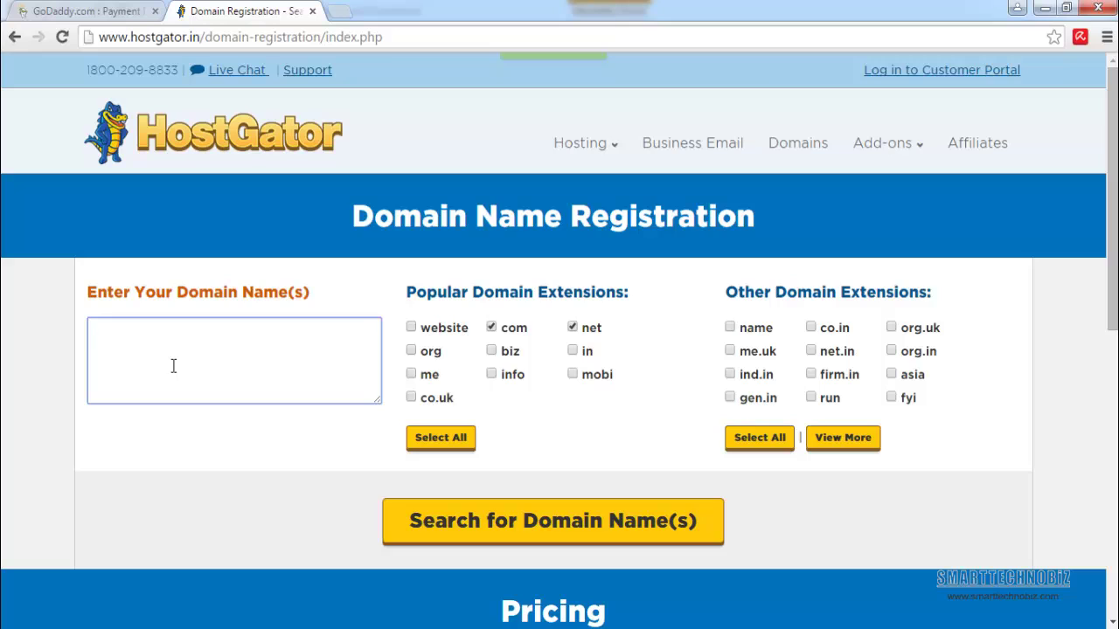
pyautogui.write('bestdezineshop')
pyautogui.click(450, 536)
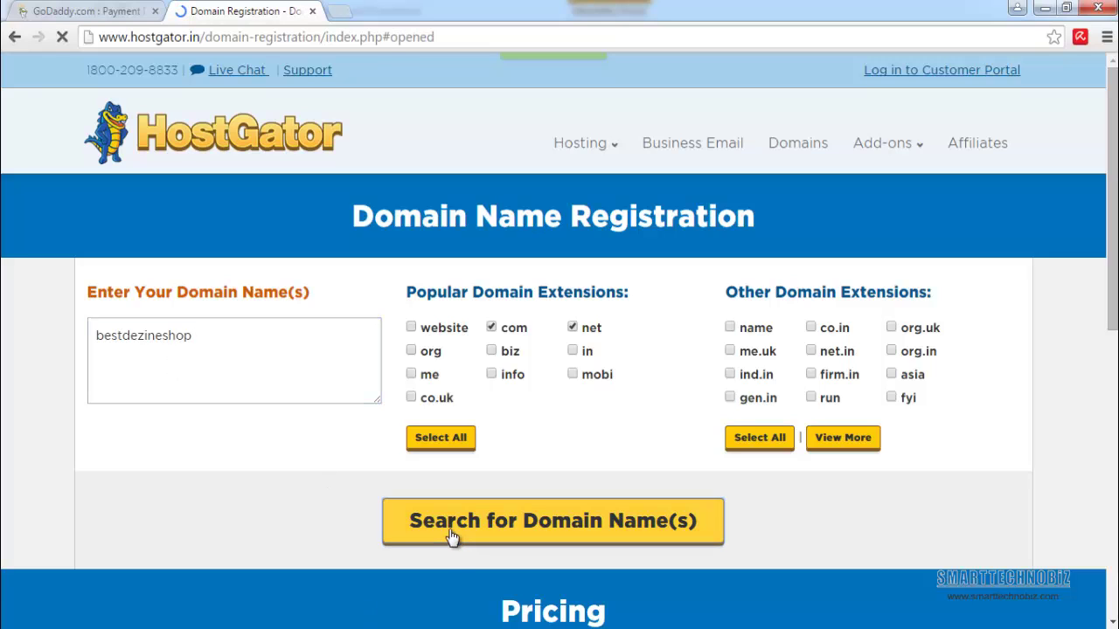